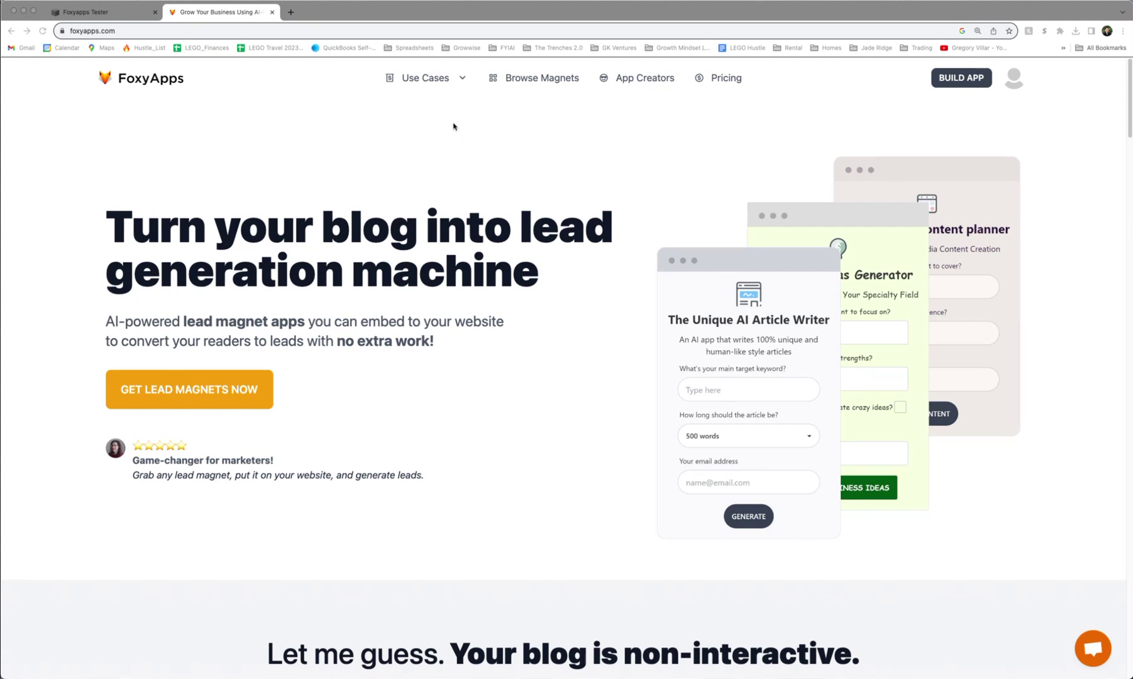
- Go to Use Cases > Gym Owners and open the Recipe Finder lead-magnet app page
left_click(451, 85)
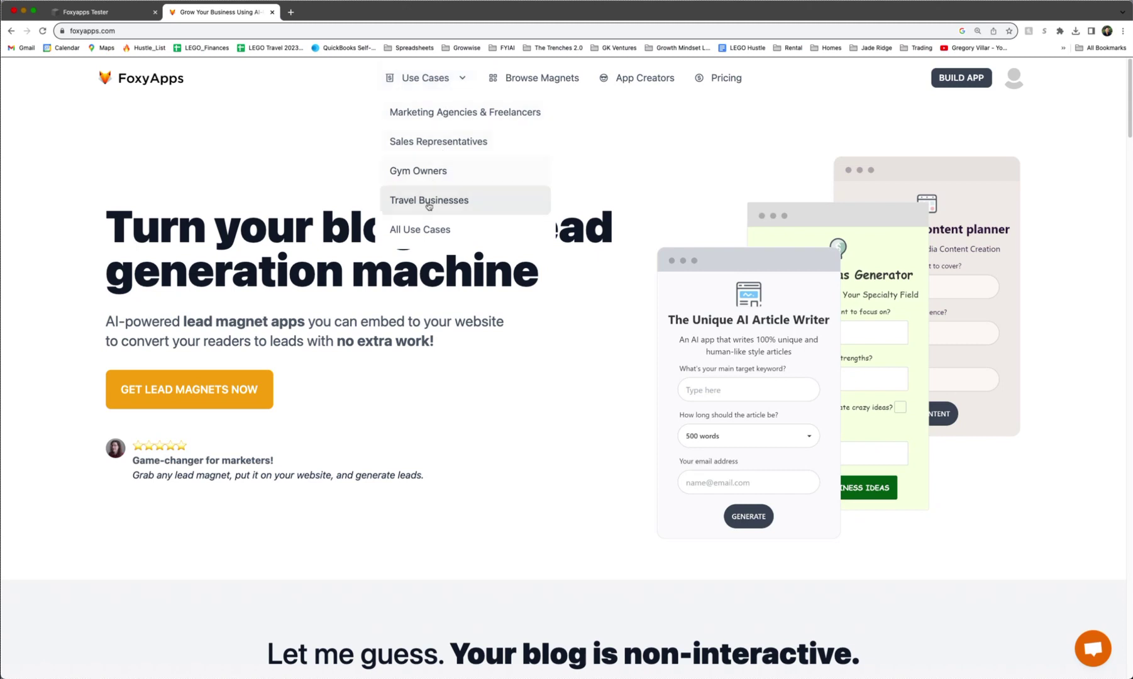
left_click(430, 180)
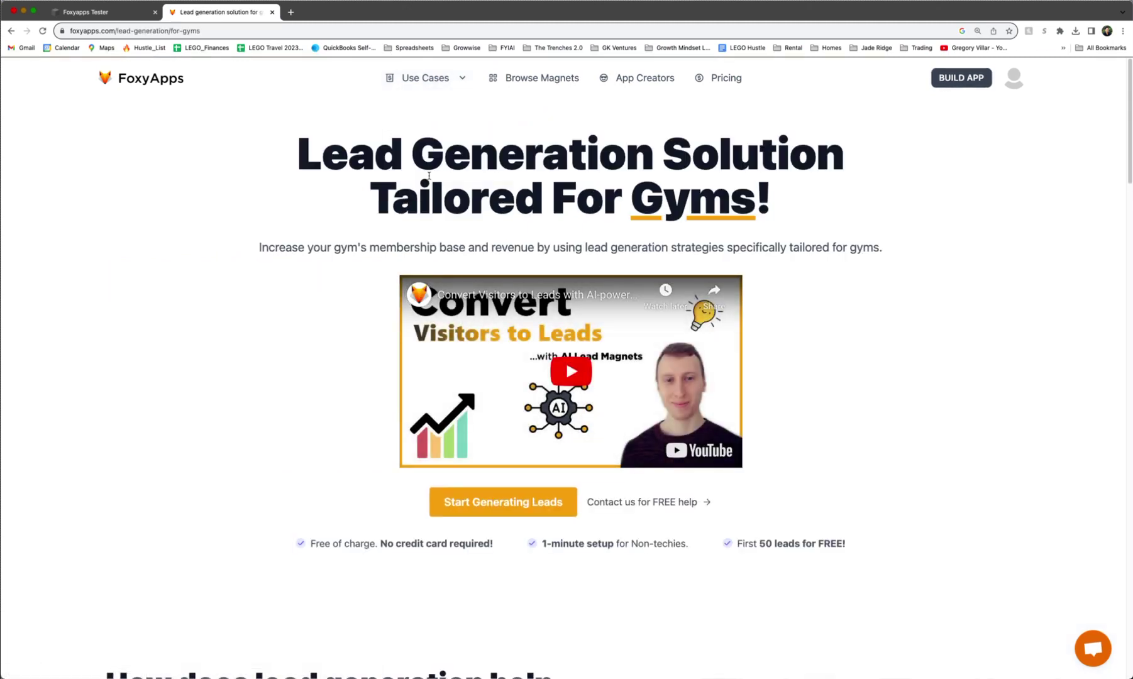
scroll(429, 176, "down", 3)
scroll(430, 176, "down", 10)
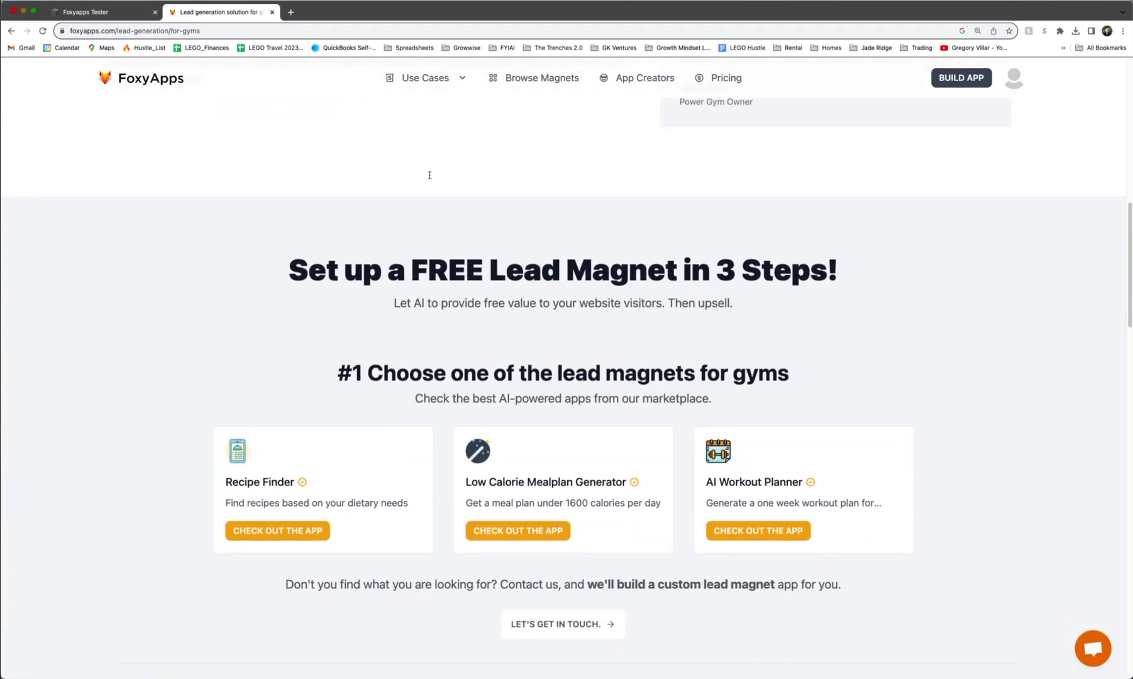
scroll(430, 175, "down", 4)
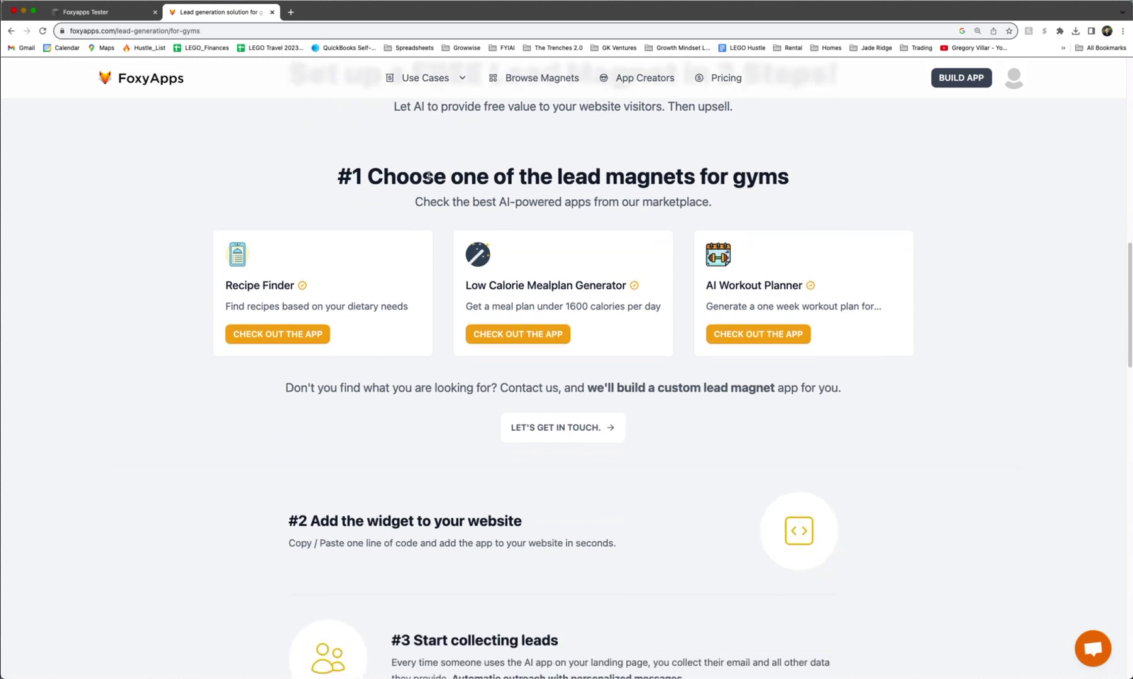
left_click_drag(144, 184, 931, 364)
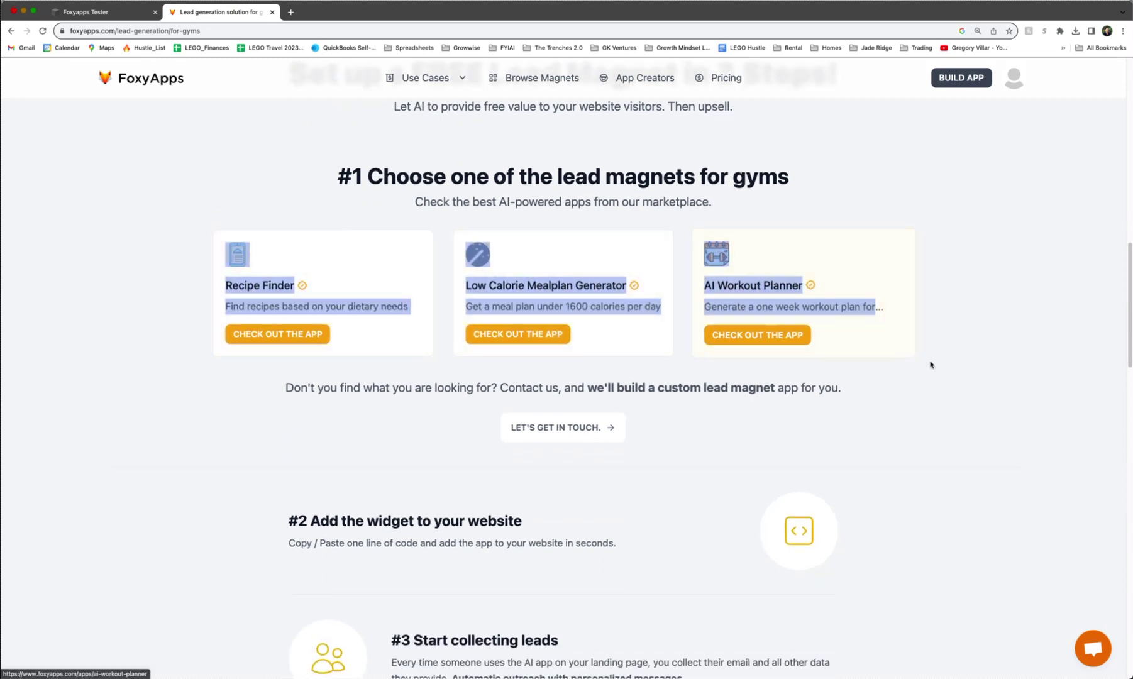
left_click(1036, 371)
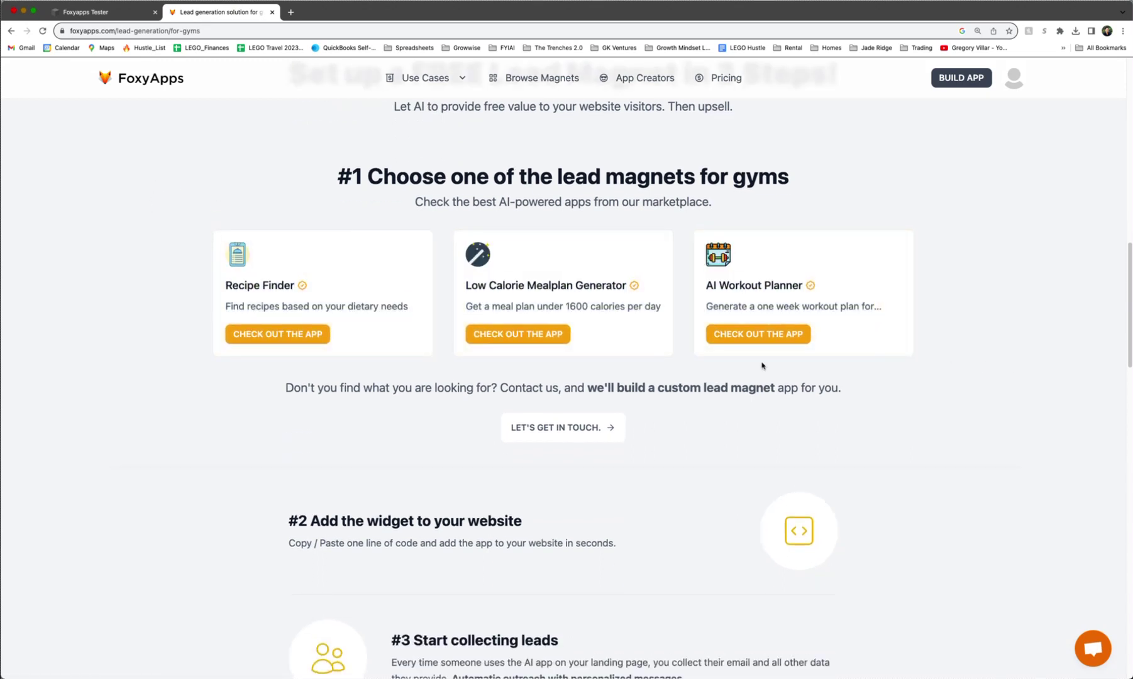
left_click(282, 337)
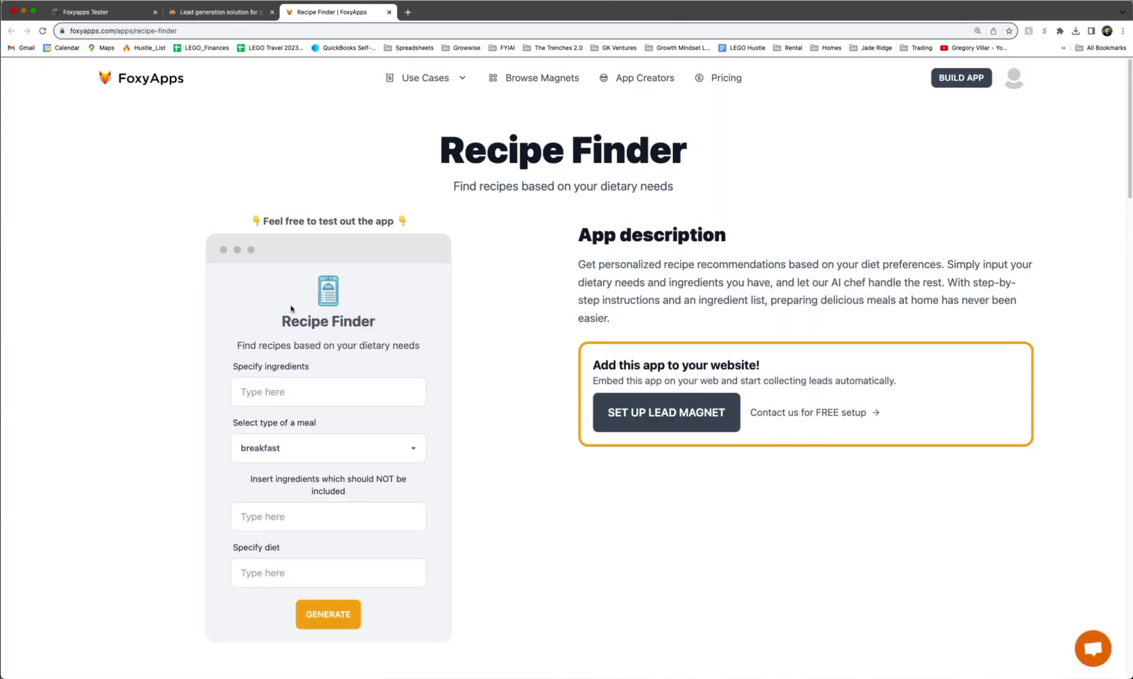
- Test Recipe Finder with banana as ingredient, eggs excluded and a vegan diet, then generate
scroll(305, 310, "down", 1)
scroll(324, 366, "down", 1)
left_click(325, 364)
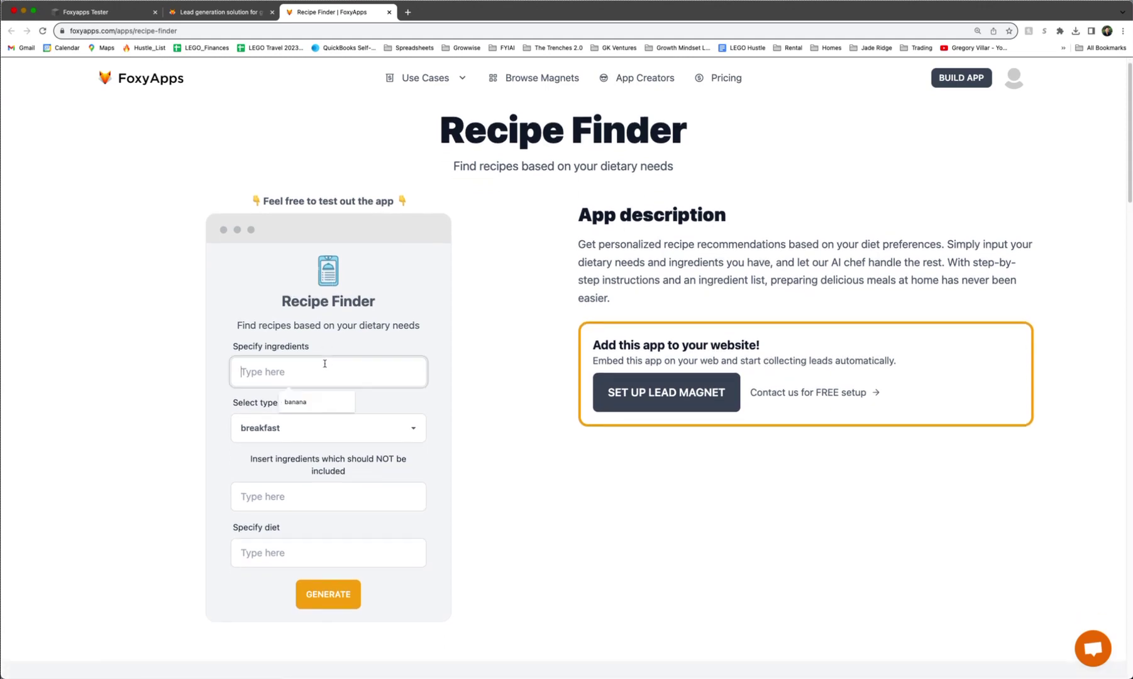
type("banana")
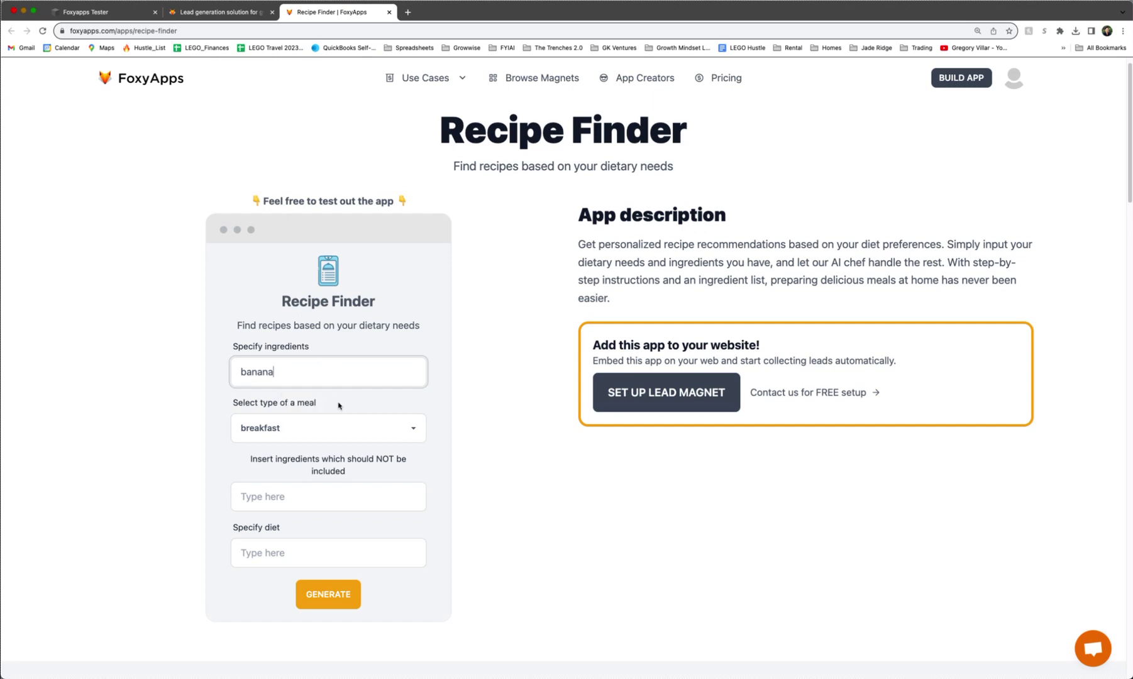
left_click(324, 496)
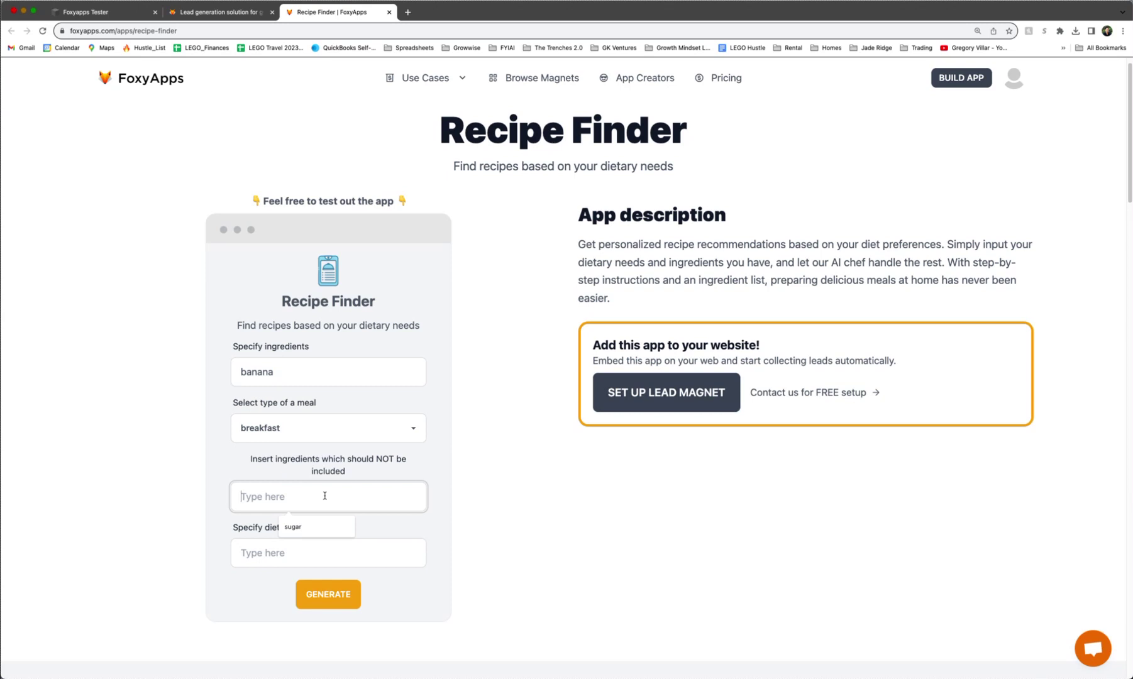
type("eggs")
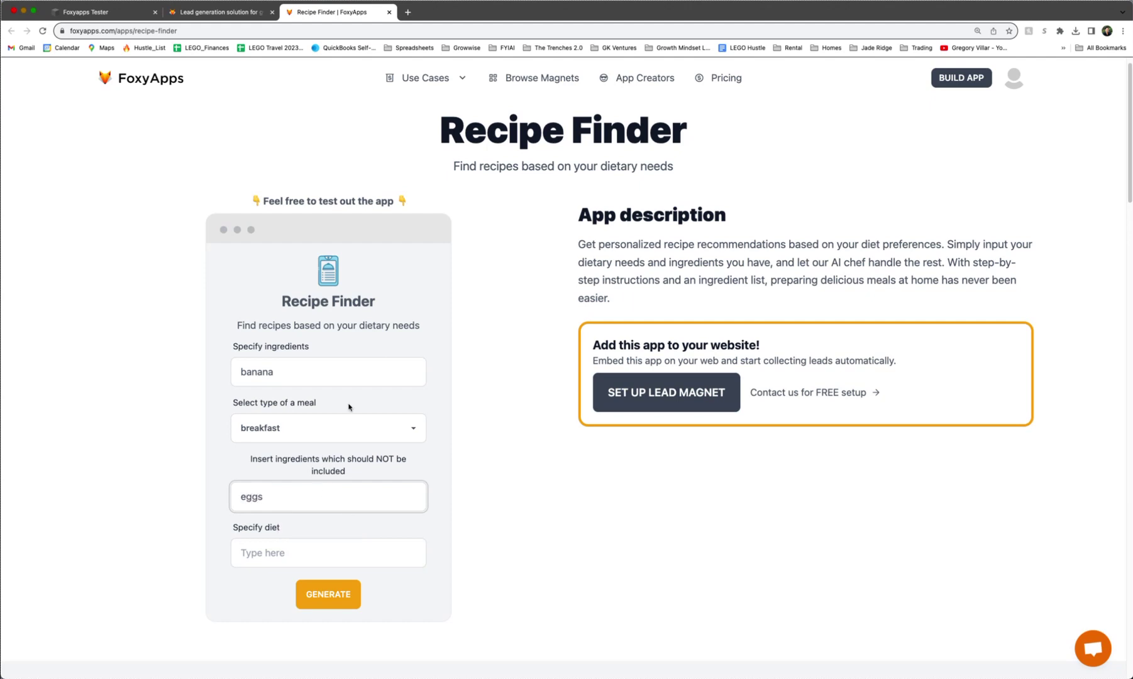
left_click(277, 552)
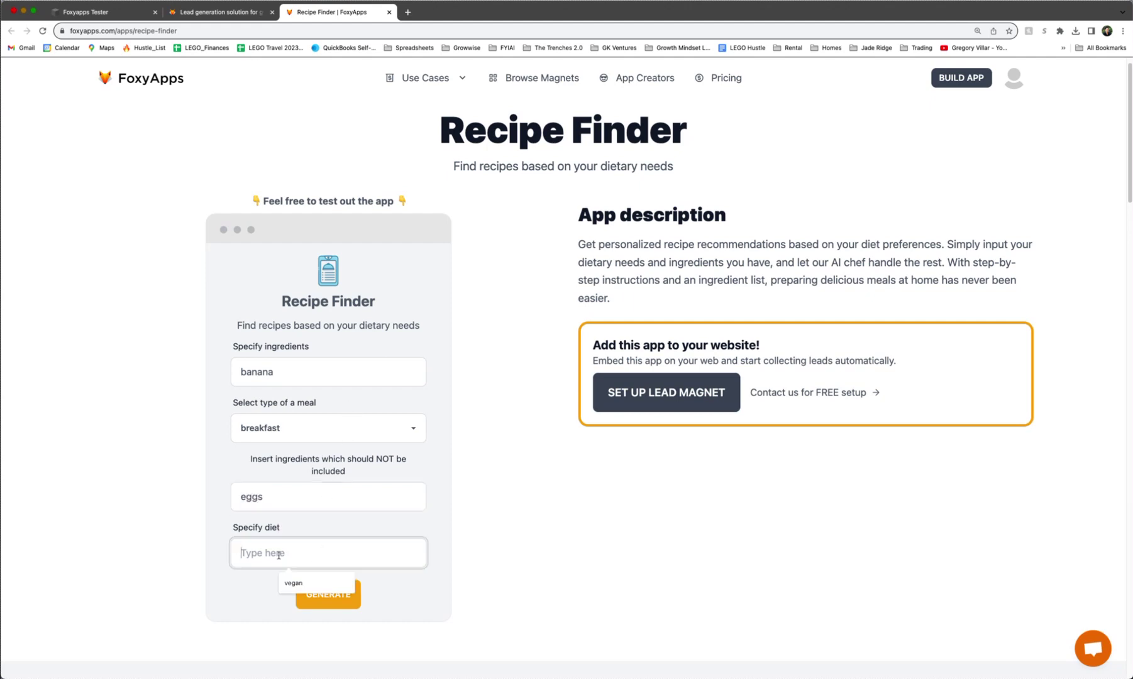
left_click(291, 583)
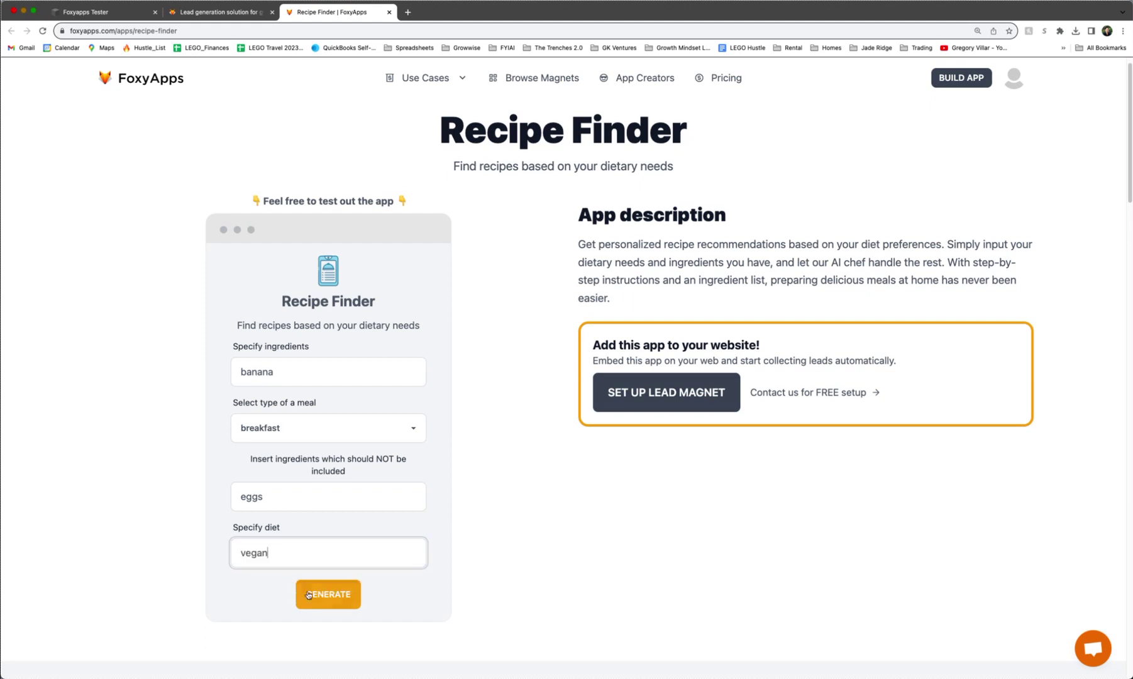
left_click(322, 599)
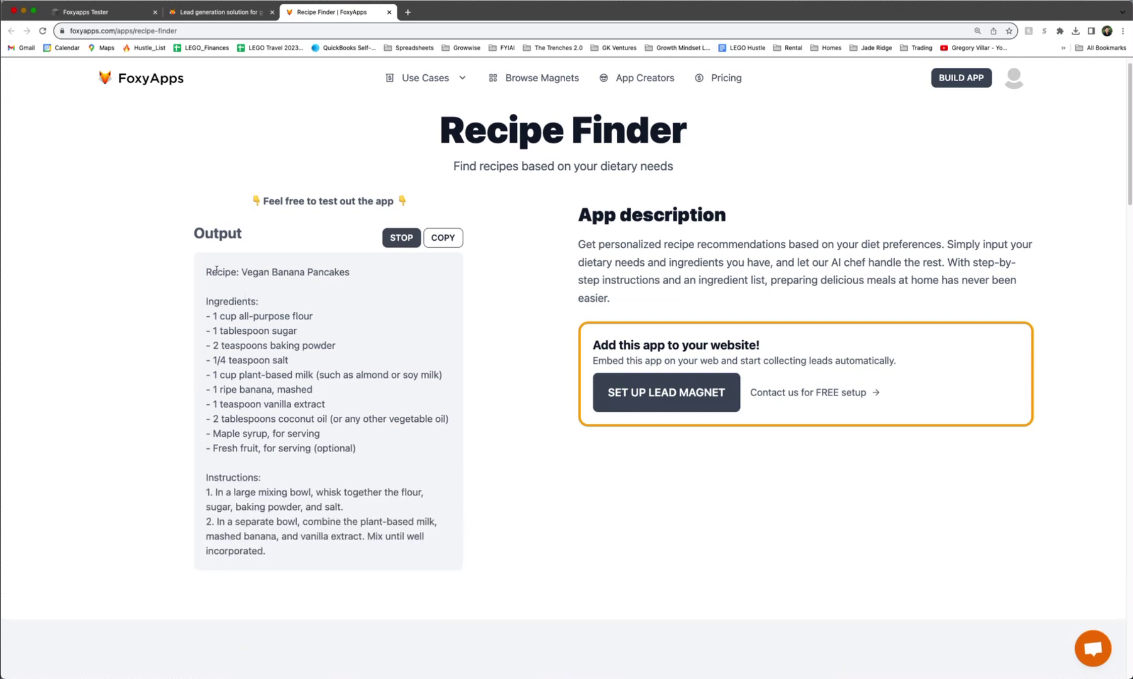
- Scroll through the generated Vegan Banana Pancakes recipe's ingredients and instructions
scroll(233, 314, "down", 3)
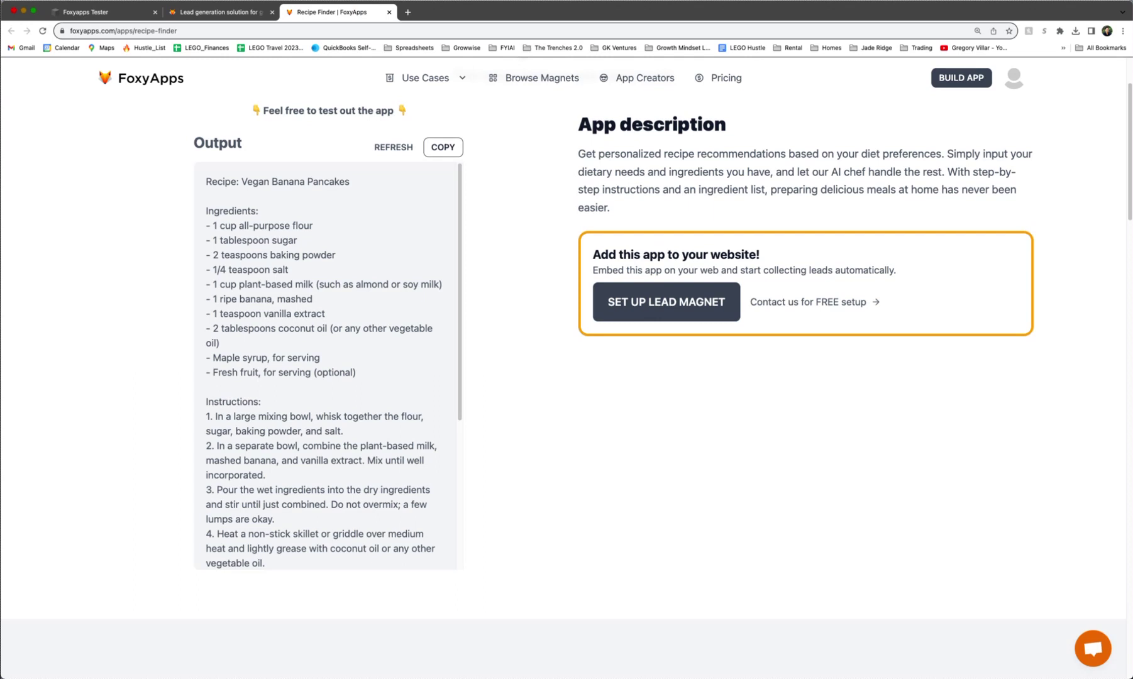
scroll(642, 392, "up", 1)
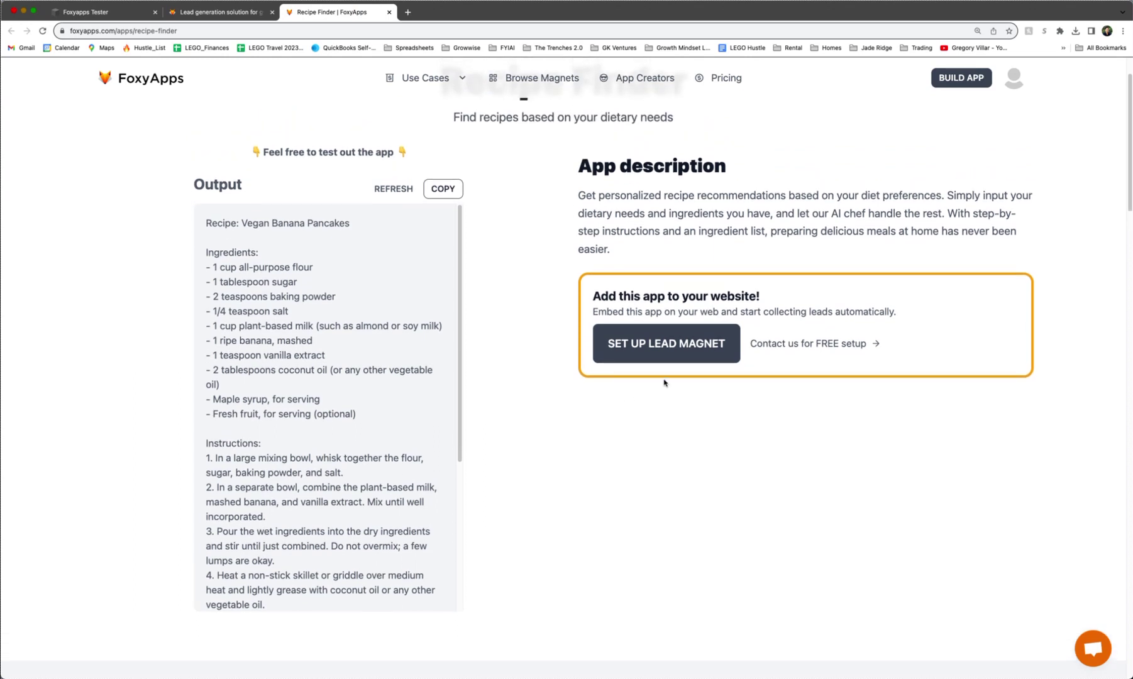
- Set up Recipe Finder as a lead magnet with window mockup and email capture on, phone off
left_click(678, 348)
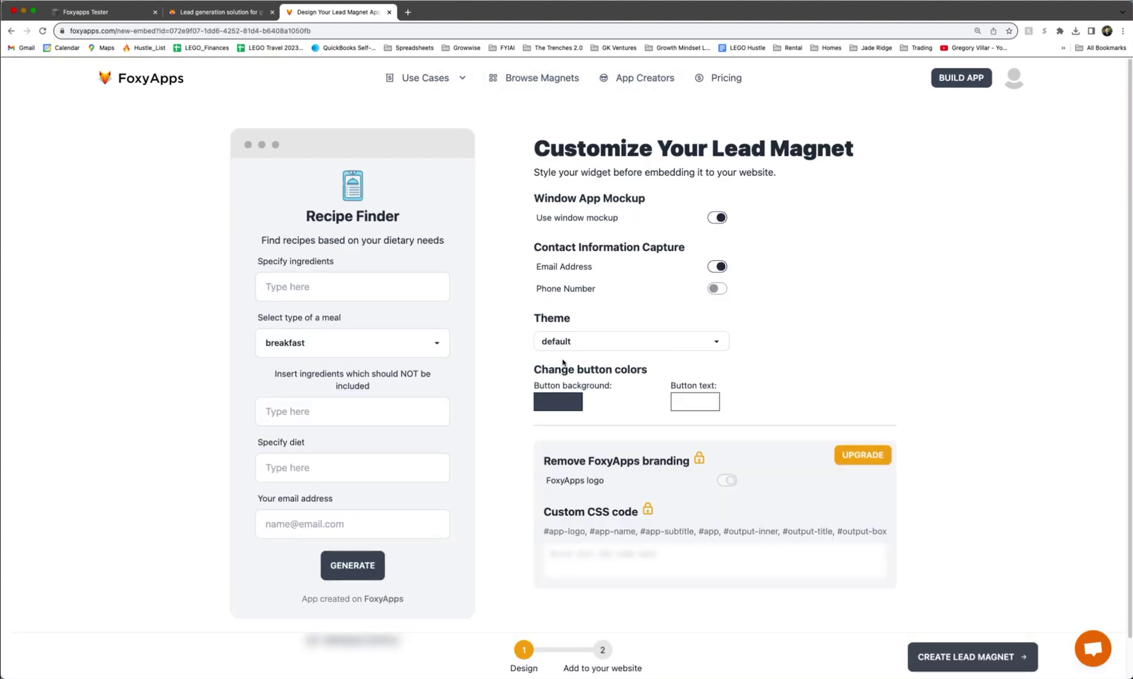
left_click(713, 218)
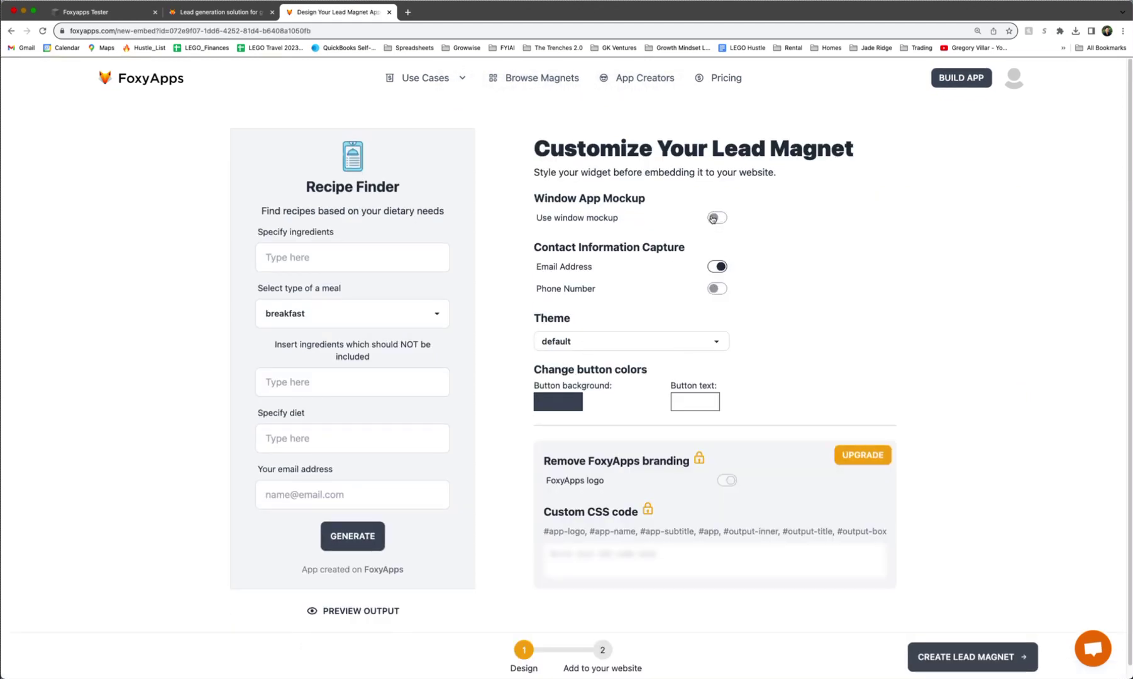
left_click(713, 218)
left_click(720, 267)
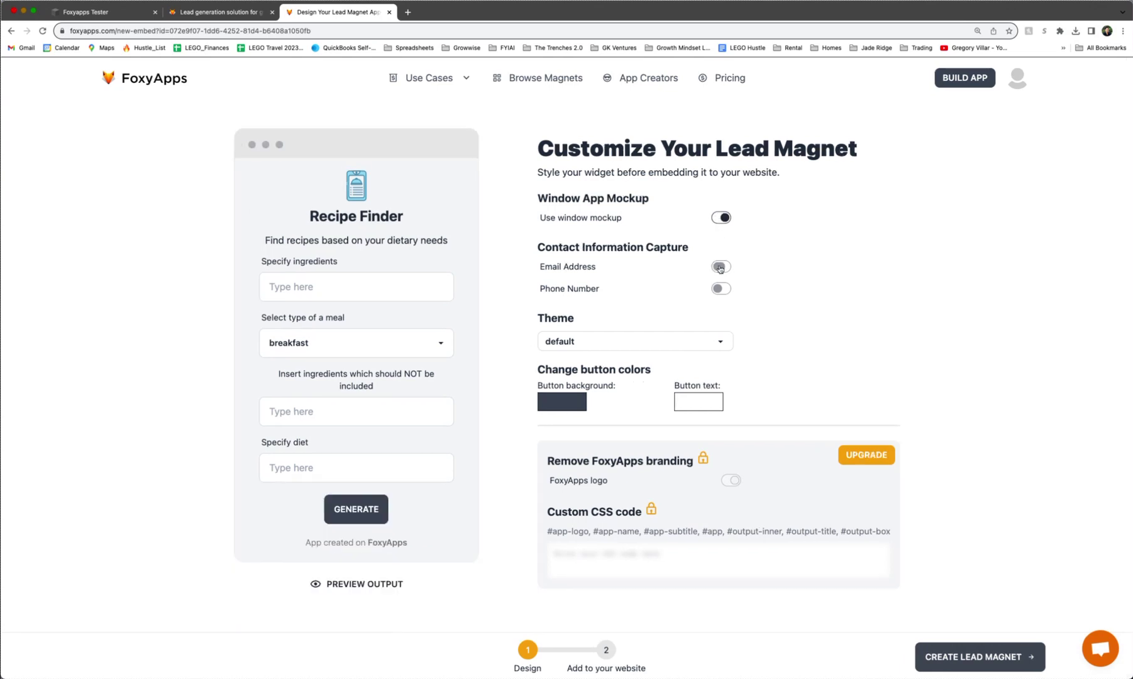
left_click(720, 267)
left_click(717, 288)
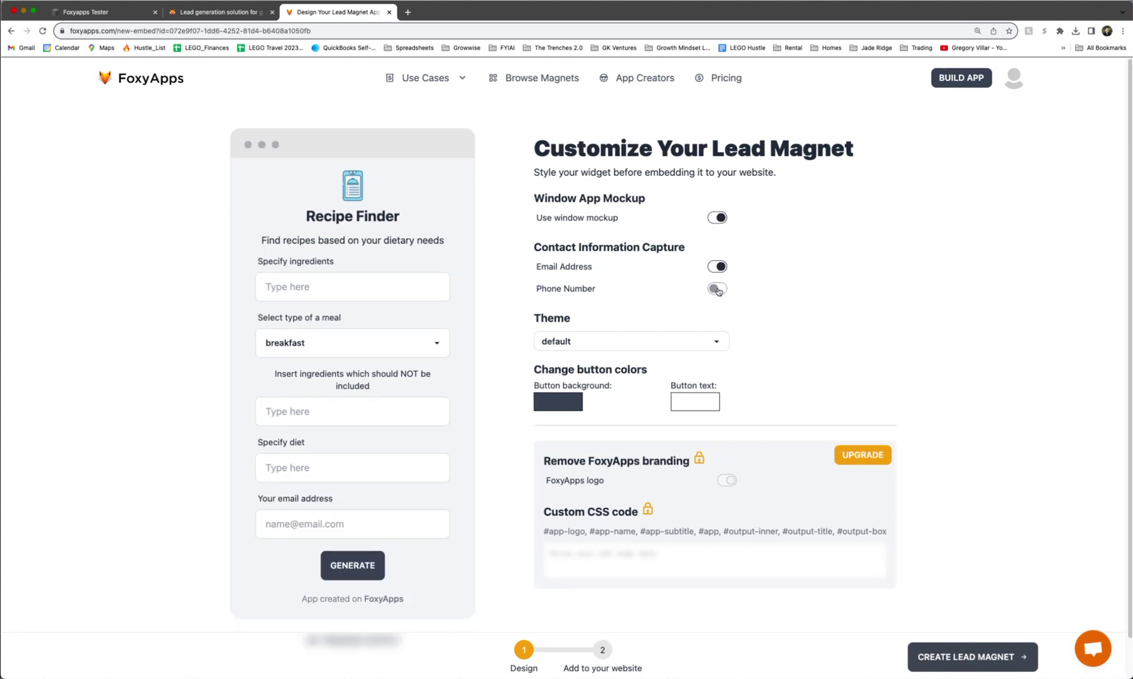
left_click(717, 289)
- Apply the cupcake theme to the lead magnet widget
scroll(666, 315, "down", 1)
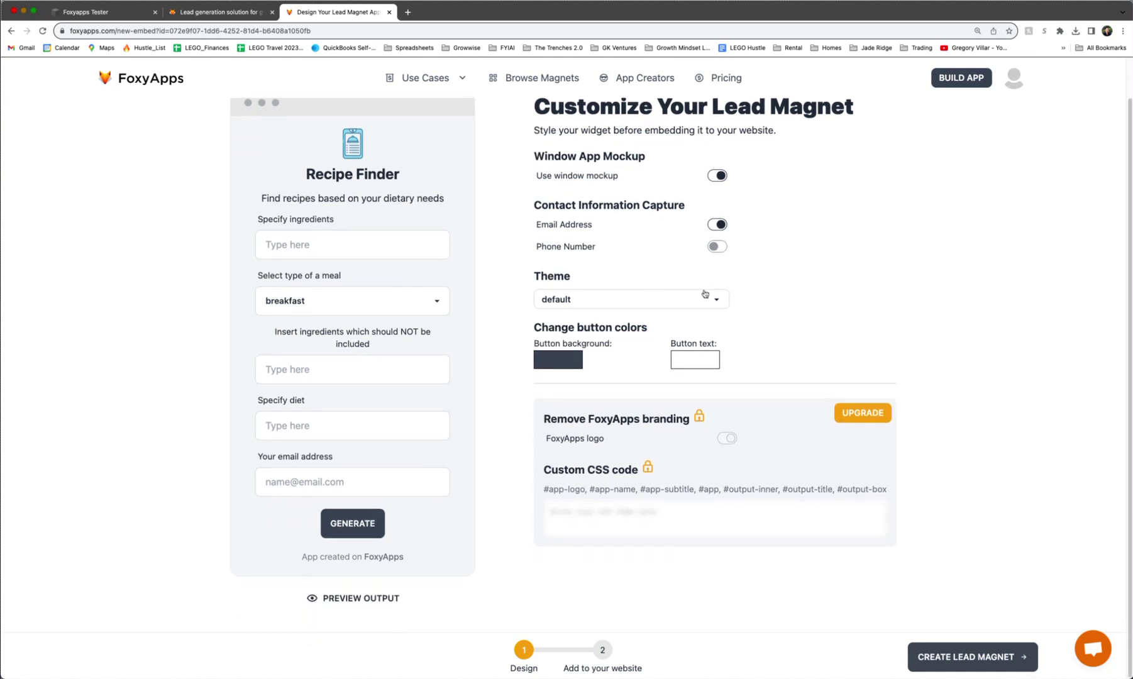
left_click(648, 300)
left_click(652, 325)
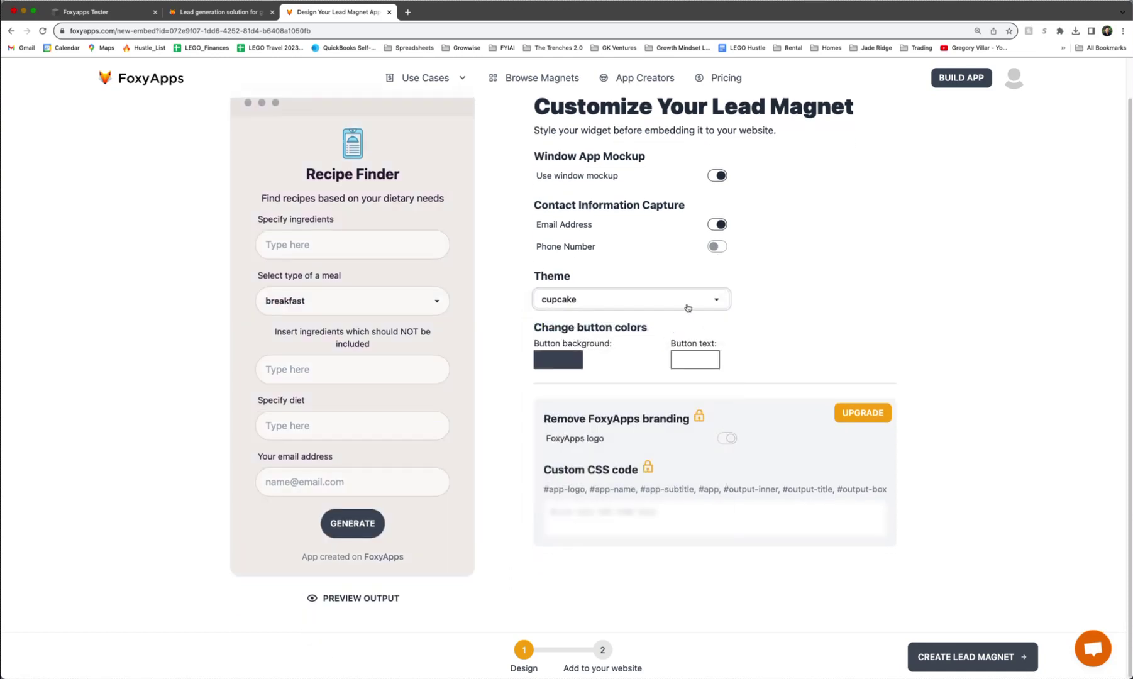
scroll(688, 309, "up", 1)
scroll(688, 308, "down", 1)
- Create the lead magnet and copy its Recipe Finder iframe embed code
left_click(976, 661)
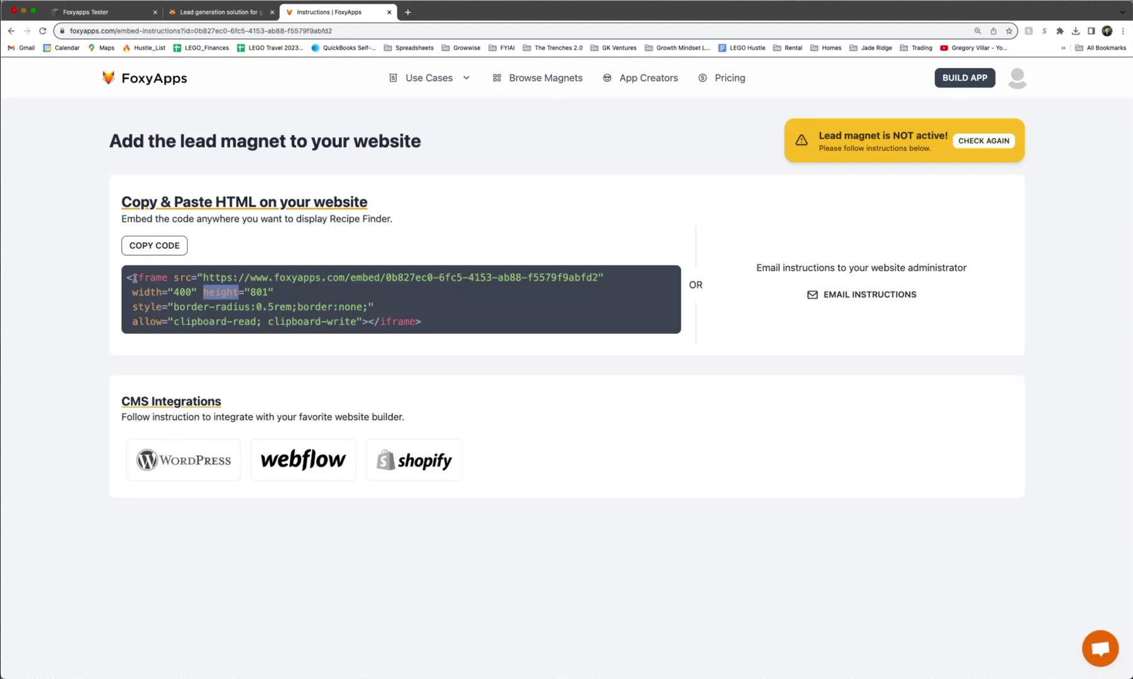
left_click_drag(126, 278, 463, 327)
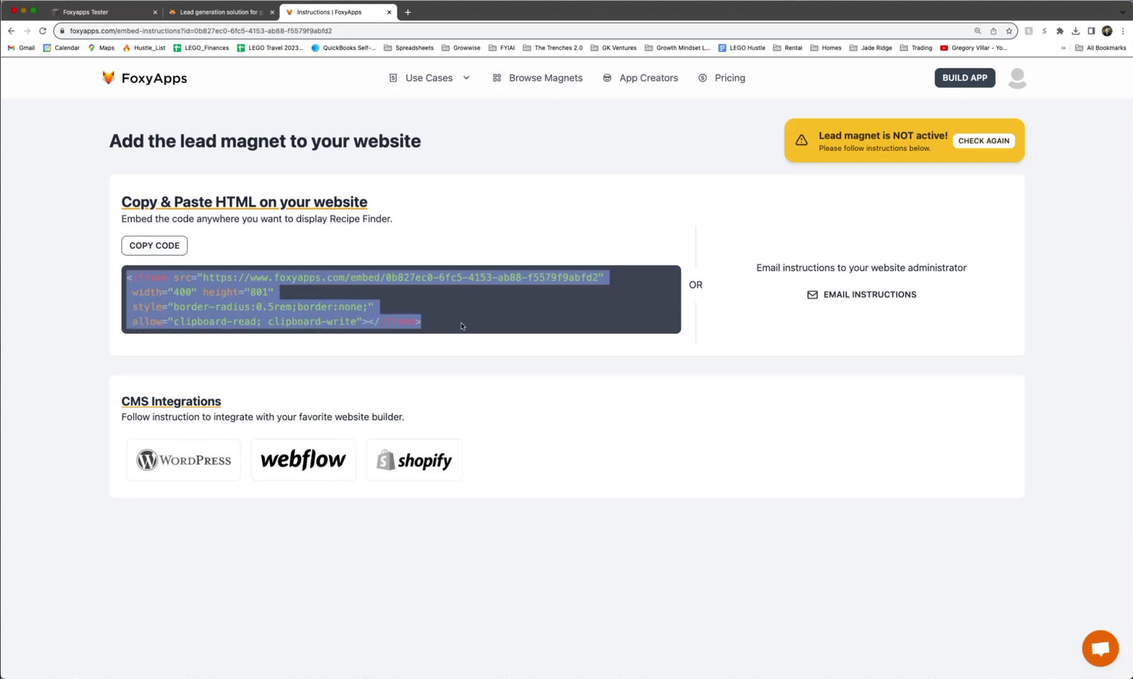
left_click(150, 246)
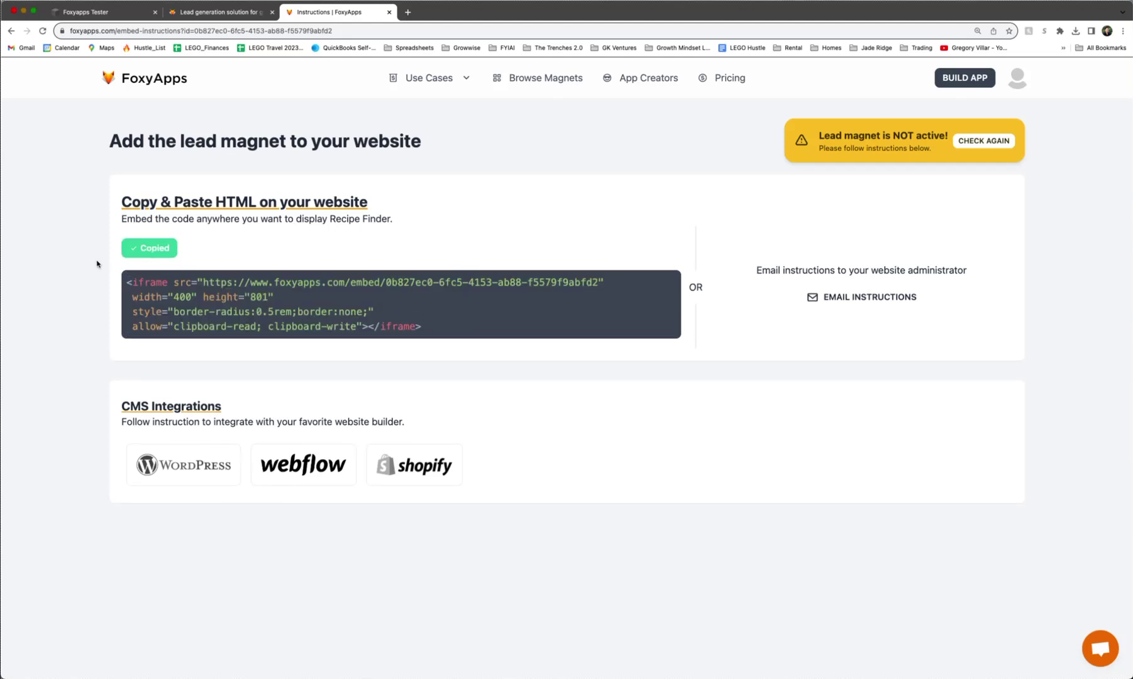
key("super+Tab")
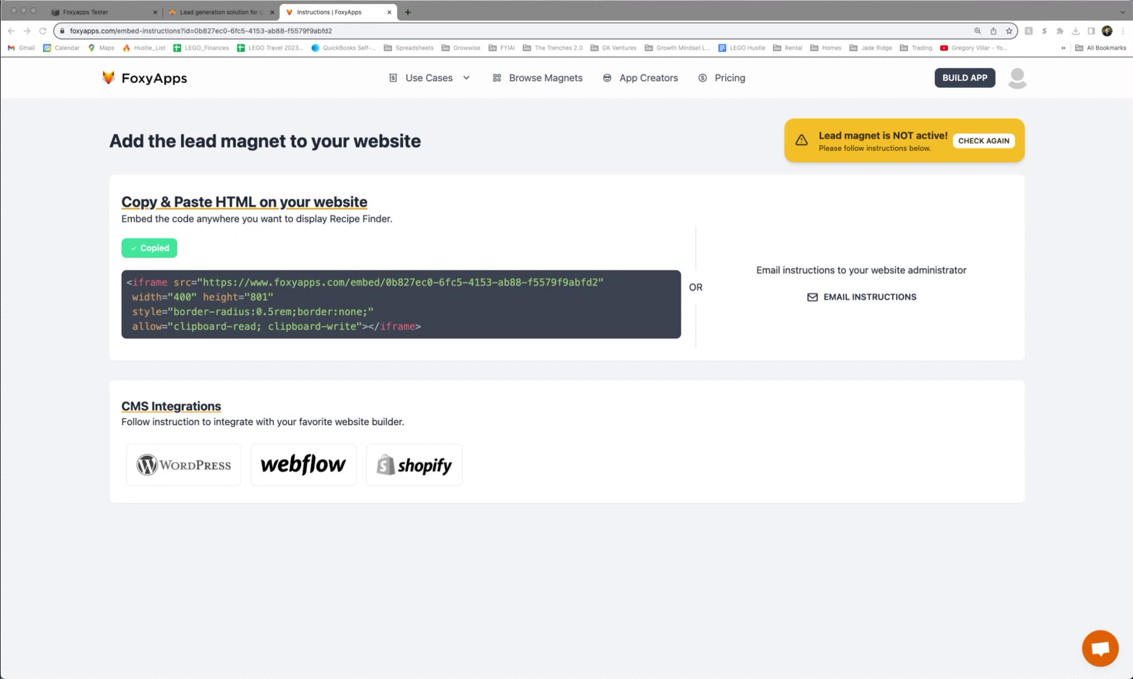
- Replace the home page embed block's HTML with the Recipe Finder iframe code and save
left_click(125, 17)
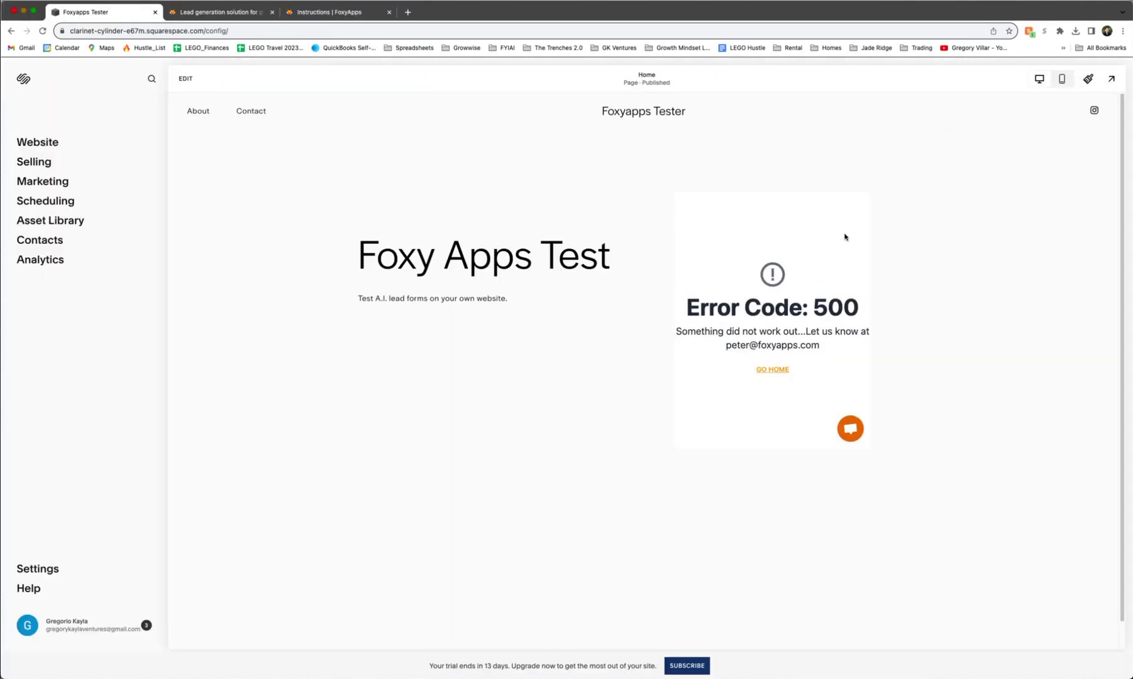
left_click(194, 76)
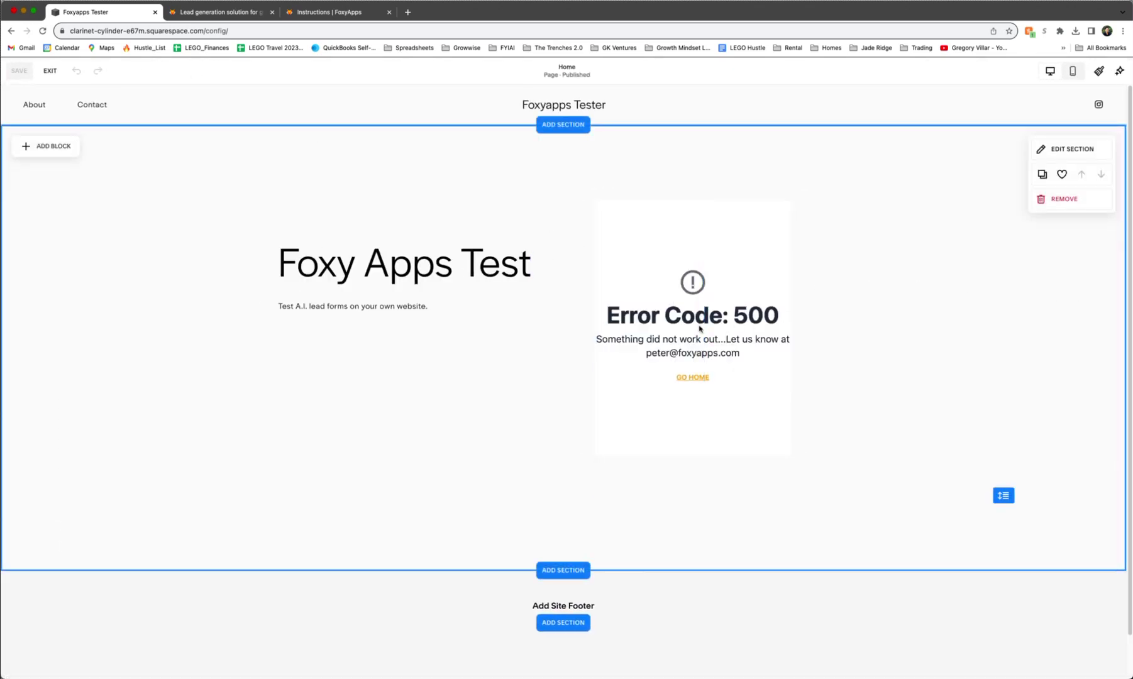
left_click(686, 326)
left_click(605, 183)
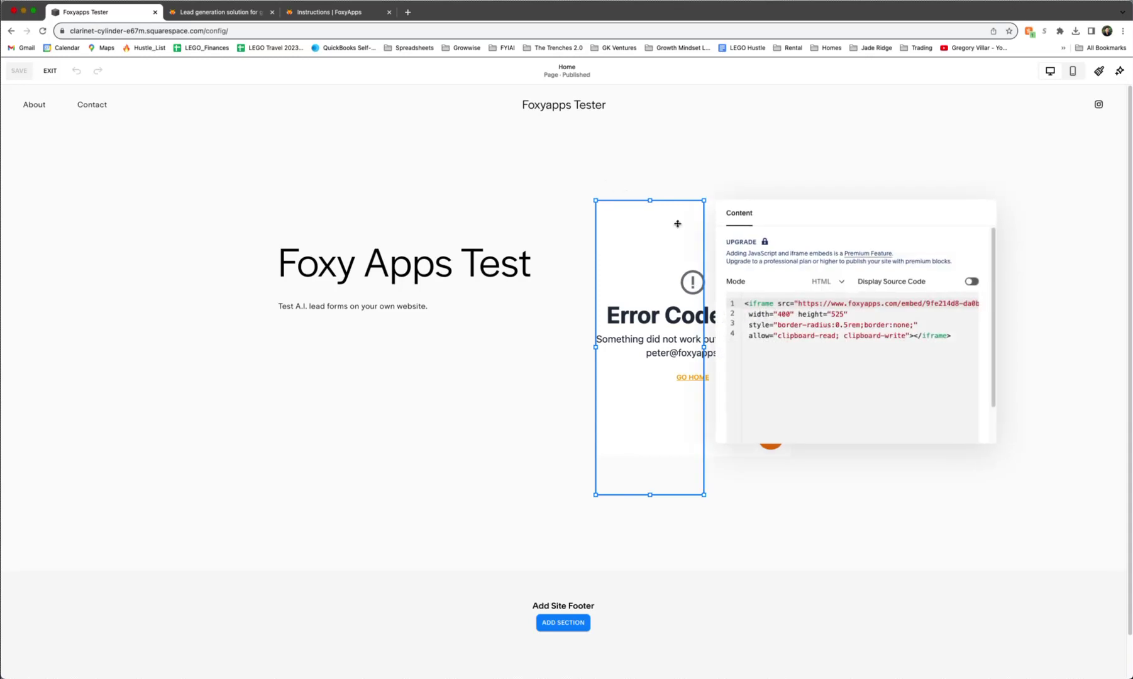
key("ctrl+a")
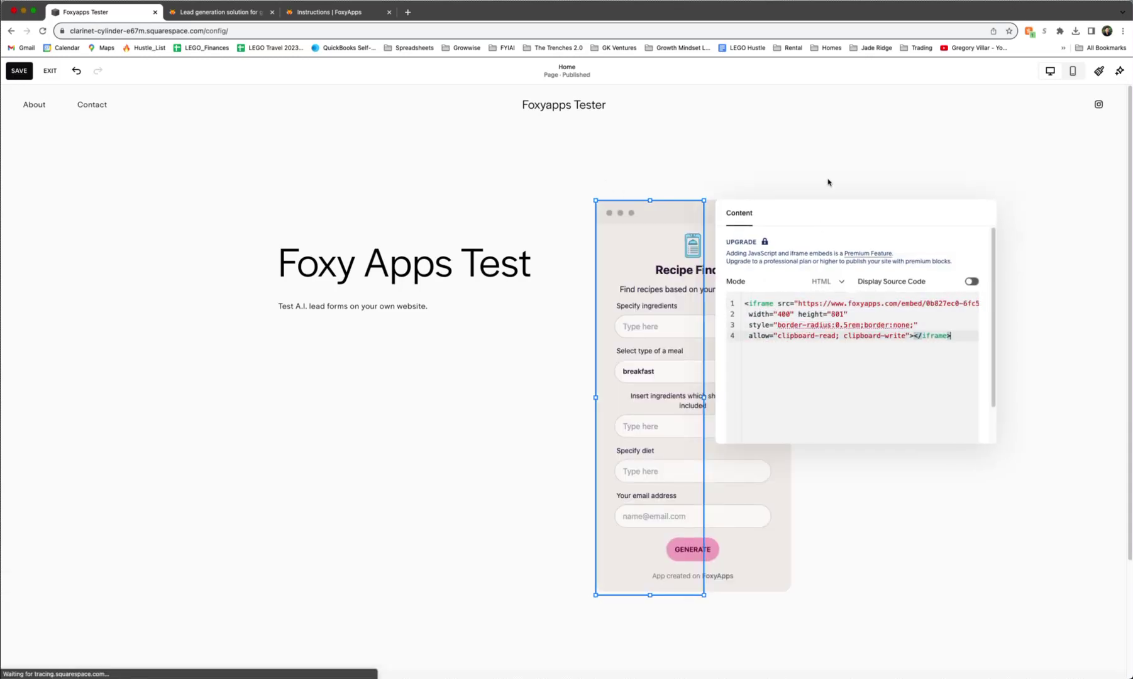
left_click(20, 71)
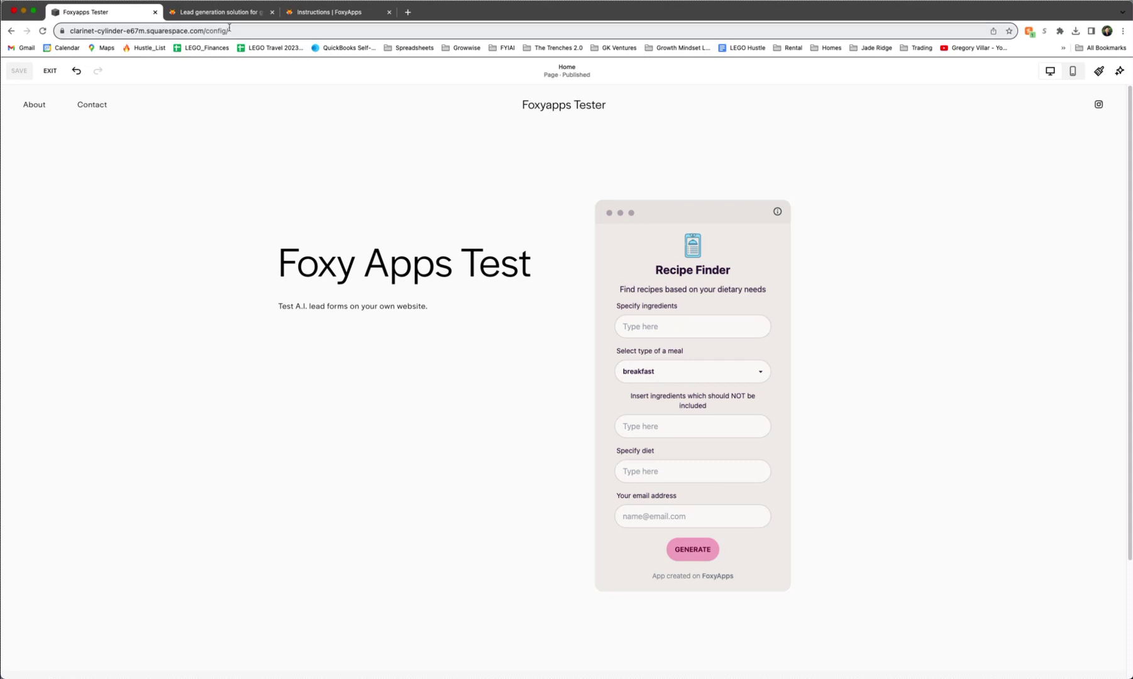
- Recheck until FoxyApps reports 'Lead magnet is active!', then return to the Squarespace tab
left_click(322, 14)
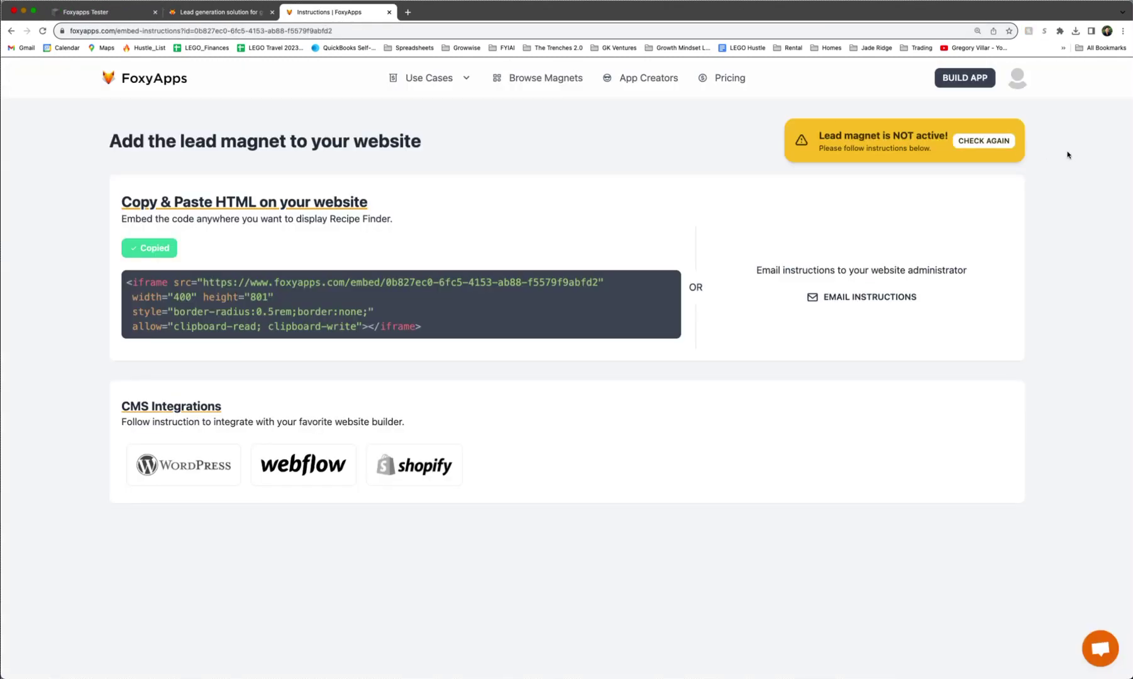
left_click(999, 142)
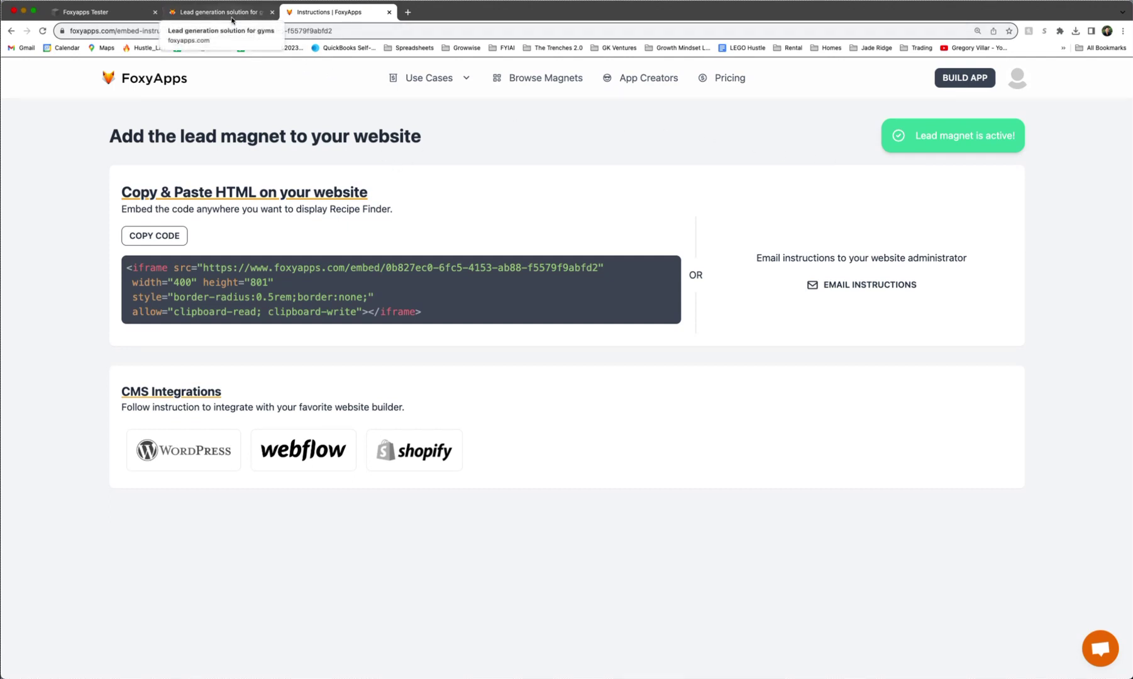
left_click(86, 14)
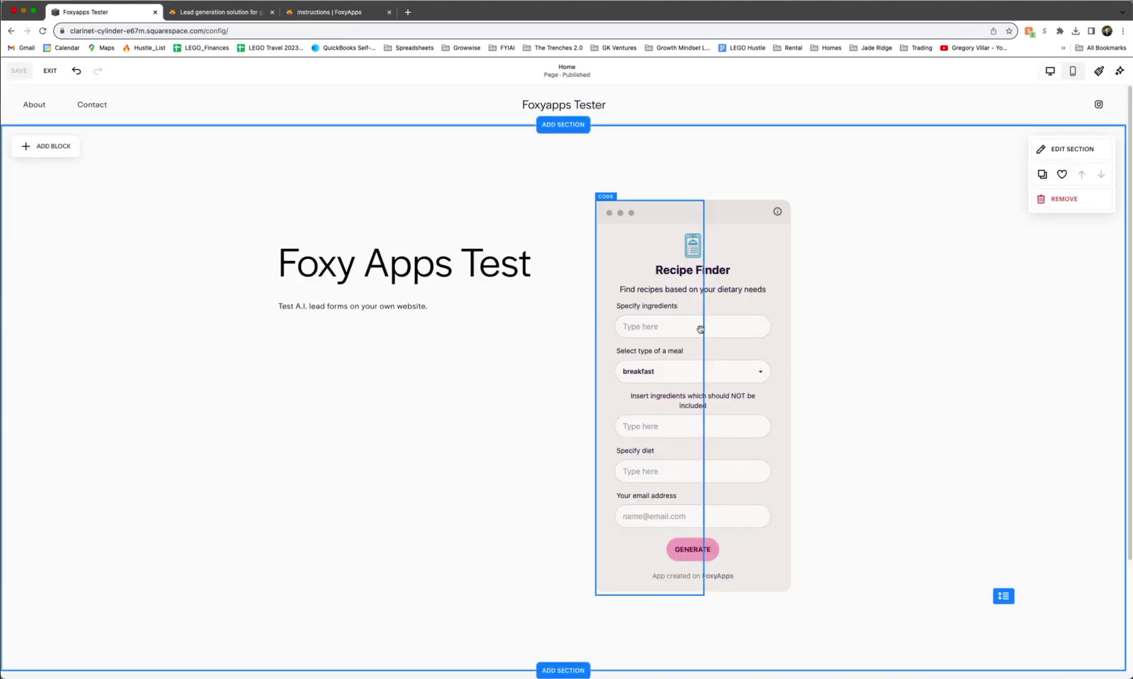
- Preview the site and fill the Recipe Finder with banana, eggs excluded, vegan diet
left_click(48, 72)
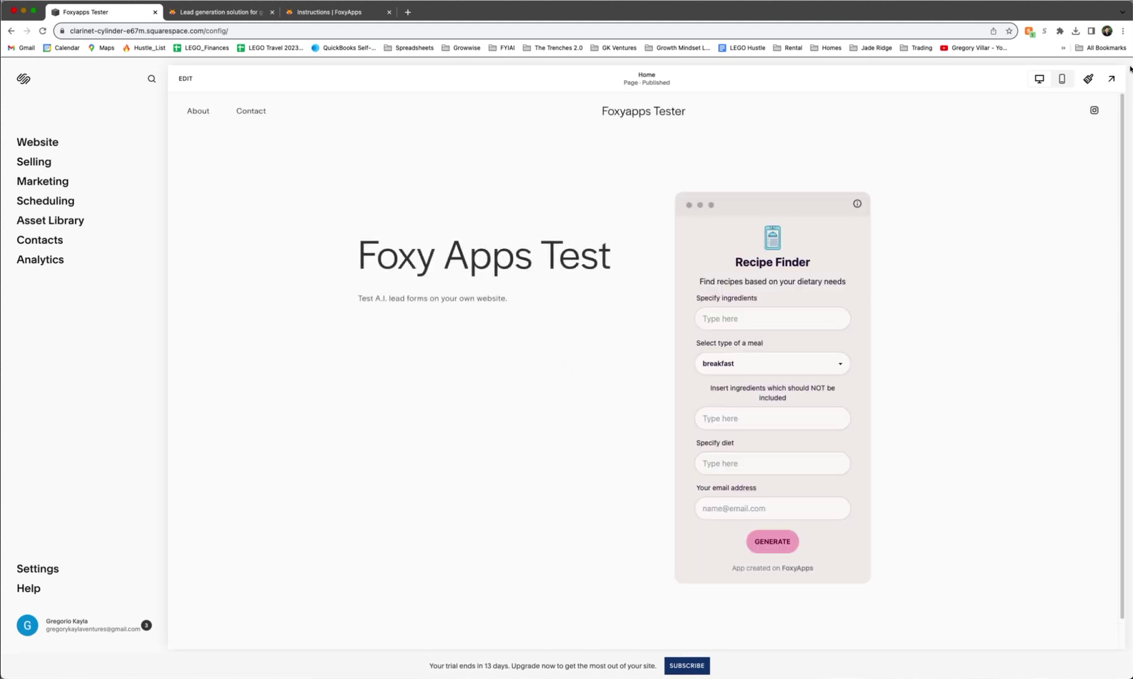
left_click(1113, 78)
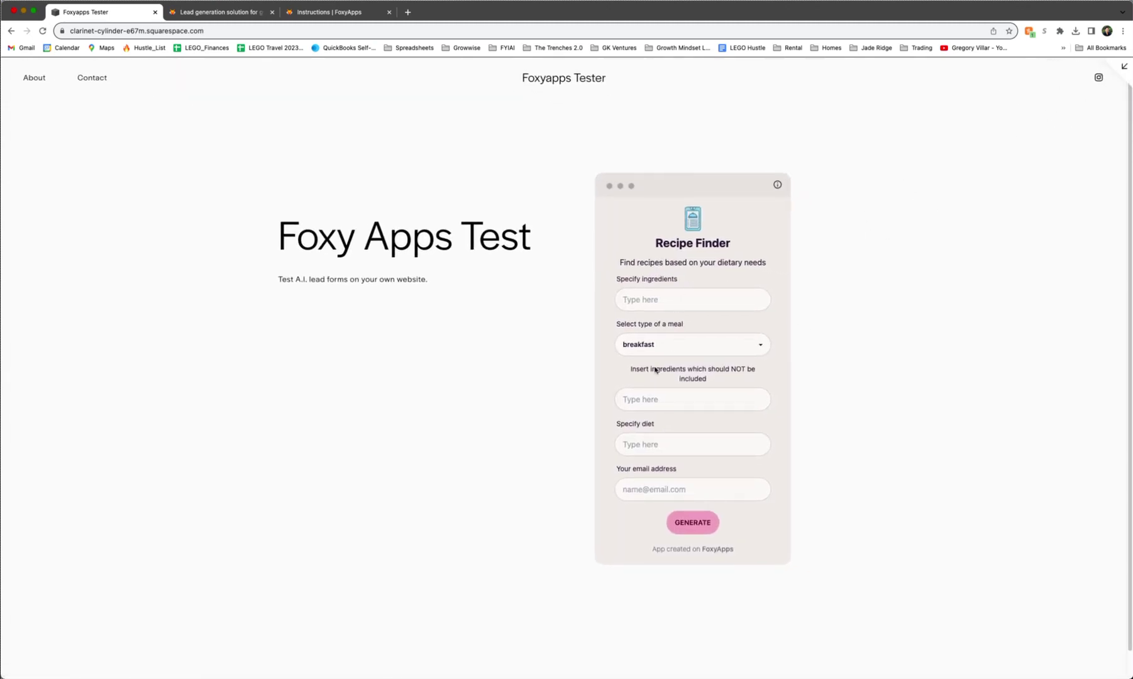
left_click(688, 295)
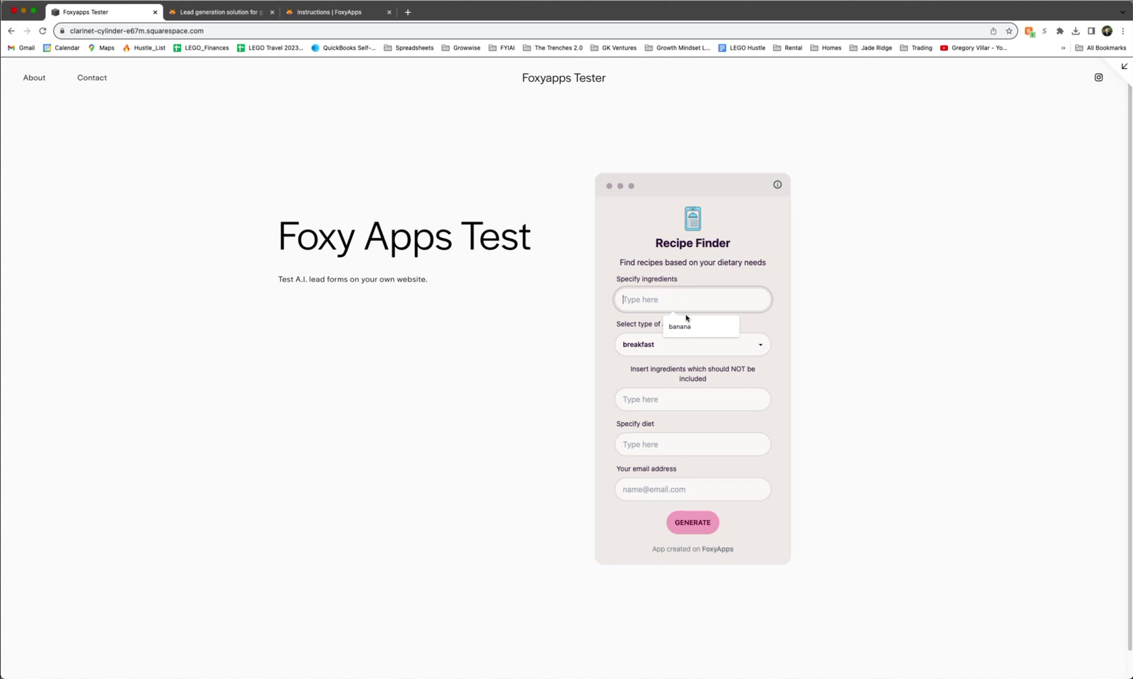
left_click(689, 326)
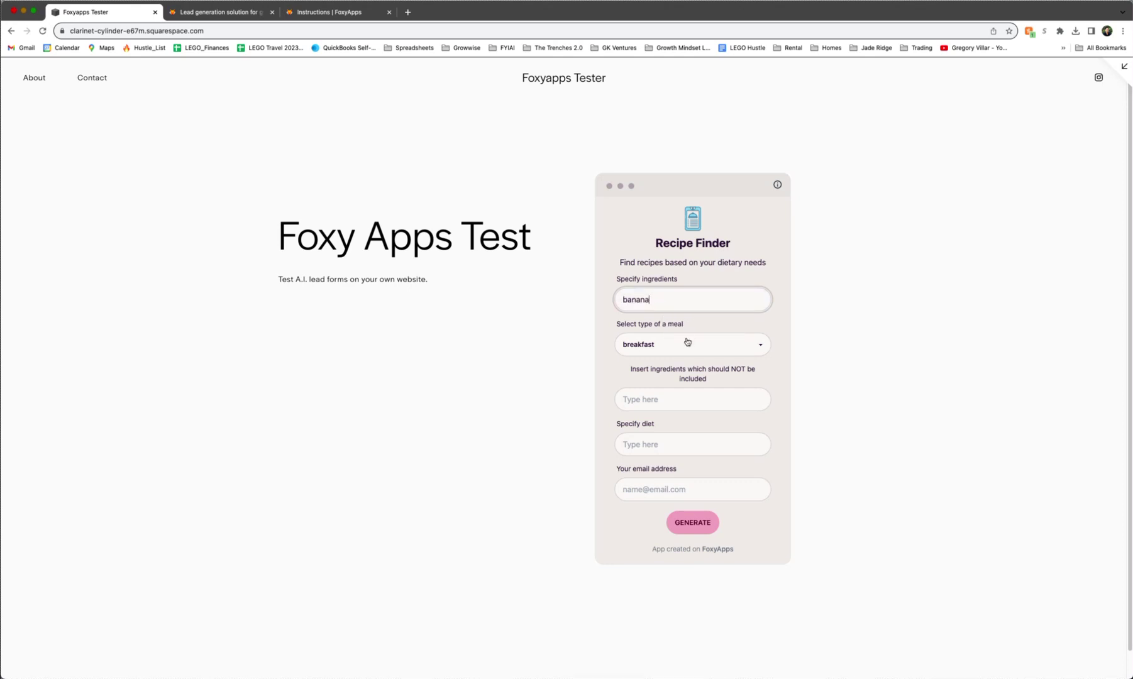
left_click(686, 401)
left_click(686, 427)
left_click(696, 442)
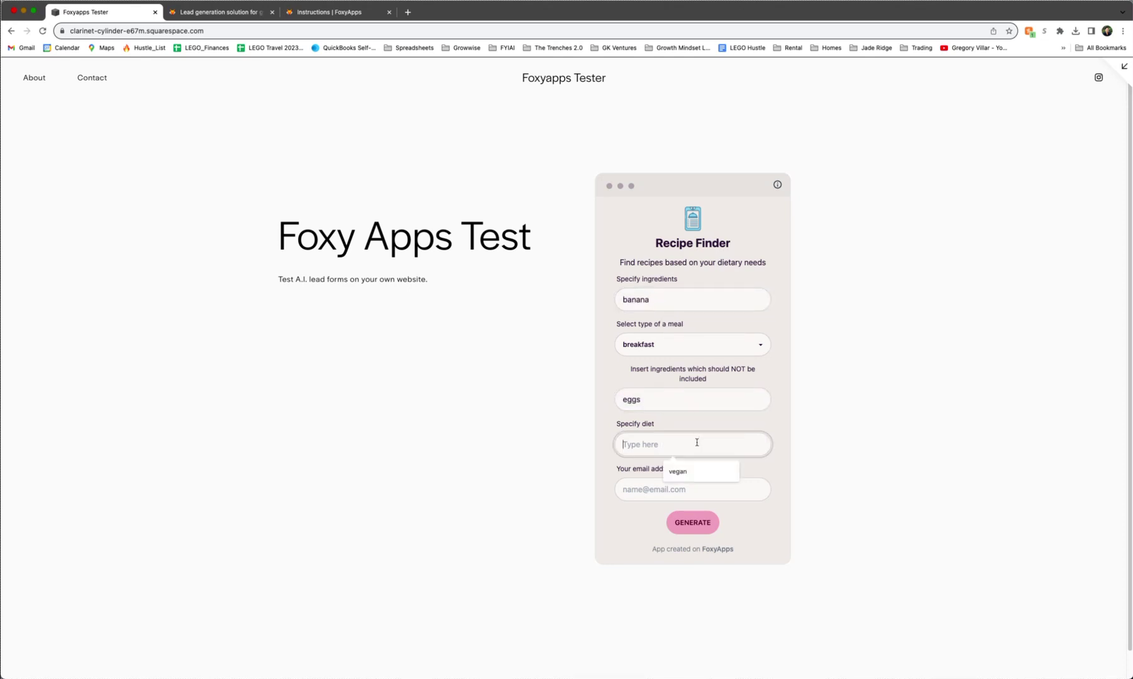
left_click(710, 471)
- Enter a test email address and generate the recipe, then go back to FoxyApps
left_click(707, 488)
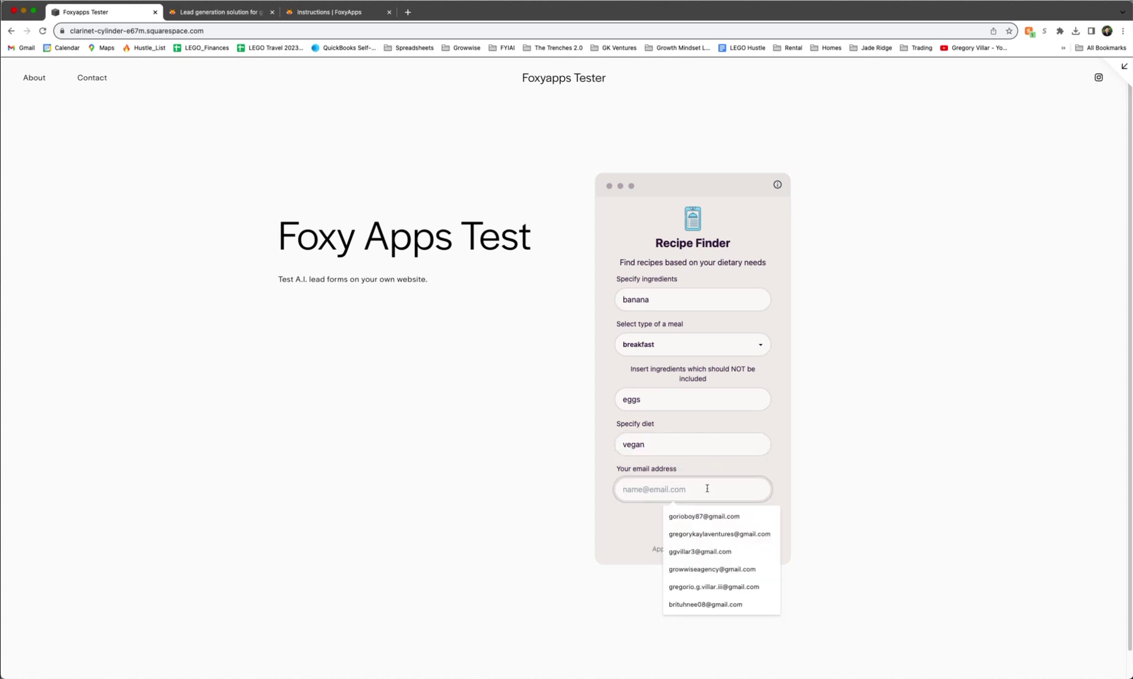
type("test@gmail.com")
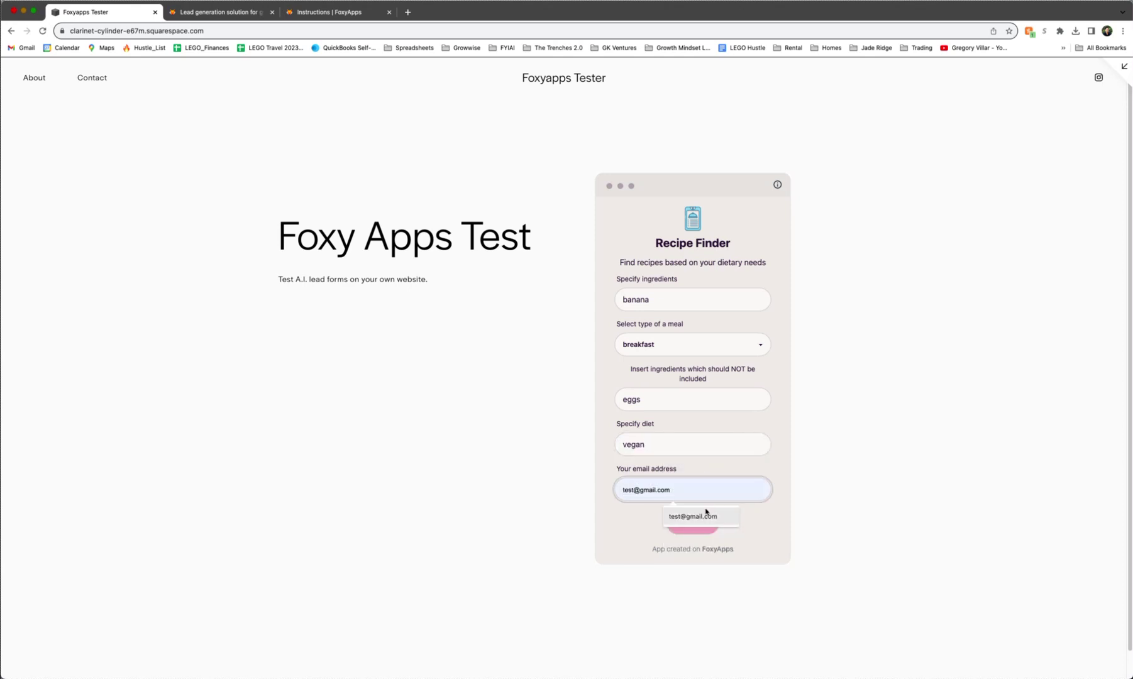
left_click(707, 516)
left_click(703, 528)
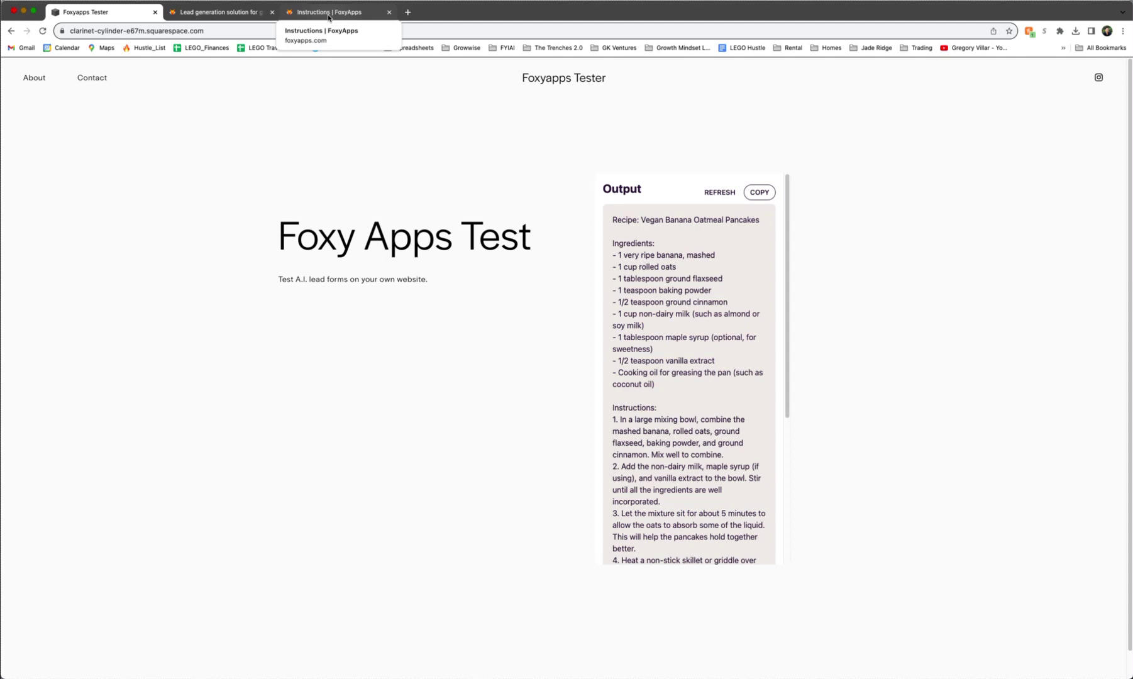
left_click(328, 14)
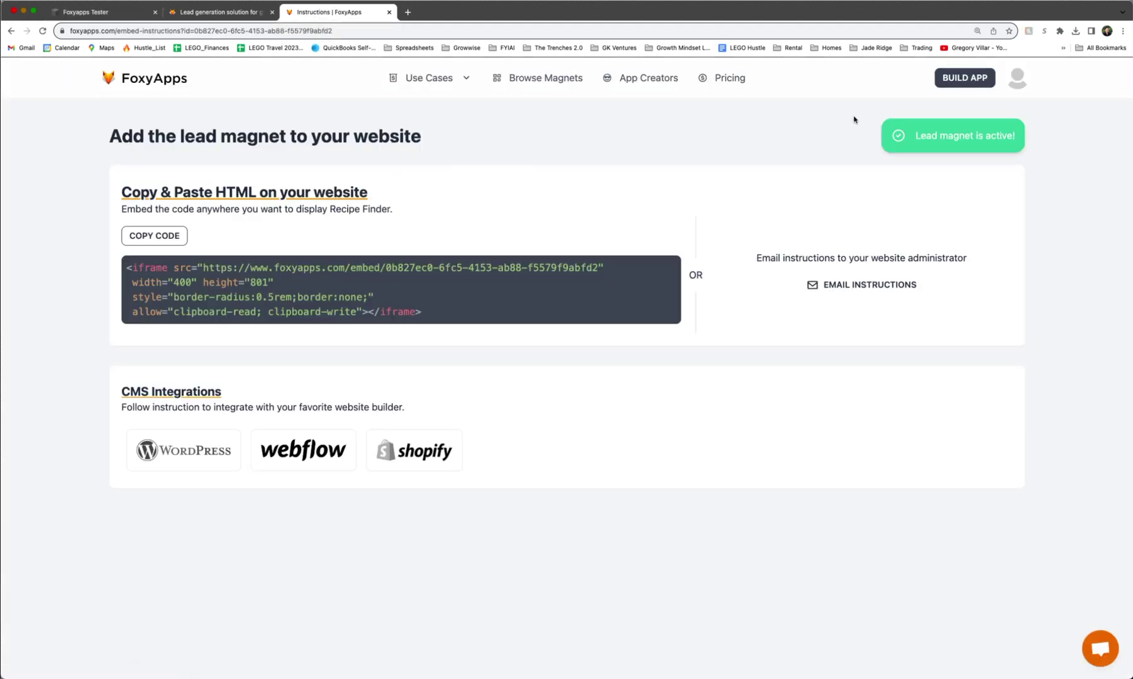
- Open Lead Magnets, view Recipe Finder's one captured lead, and export the leads as CSV
left_click(1019, 80)
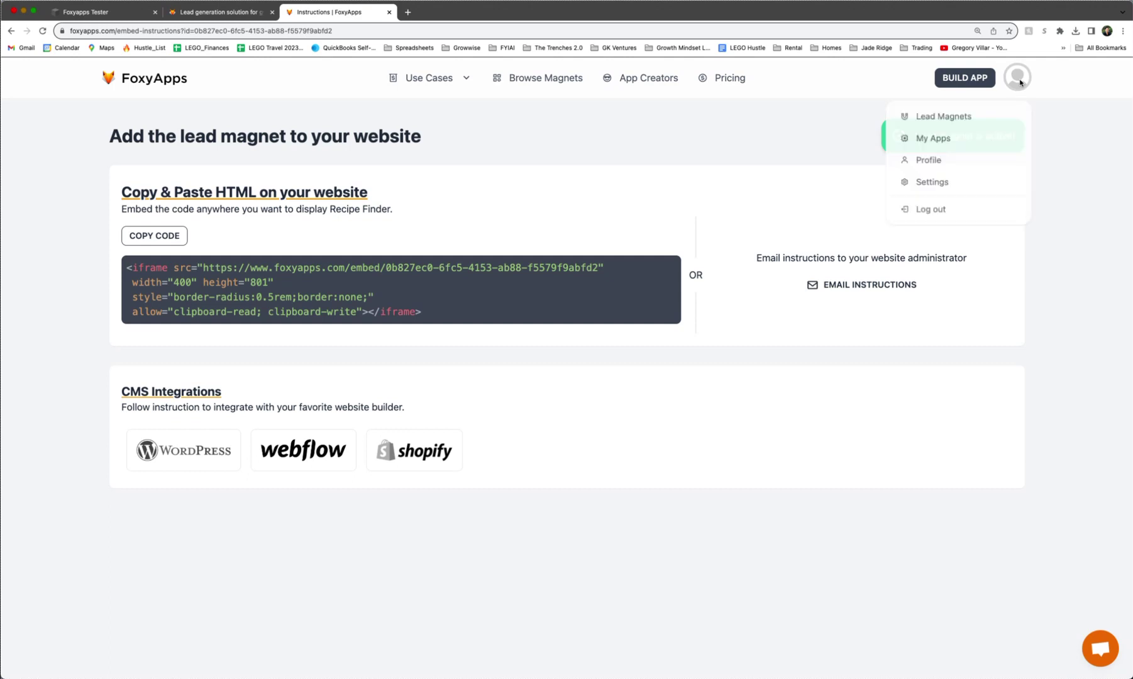
left_click(964, 114)
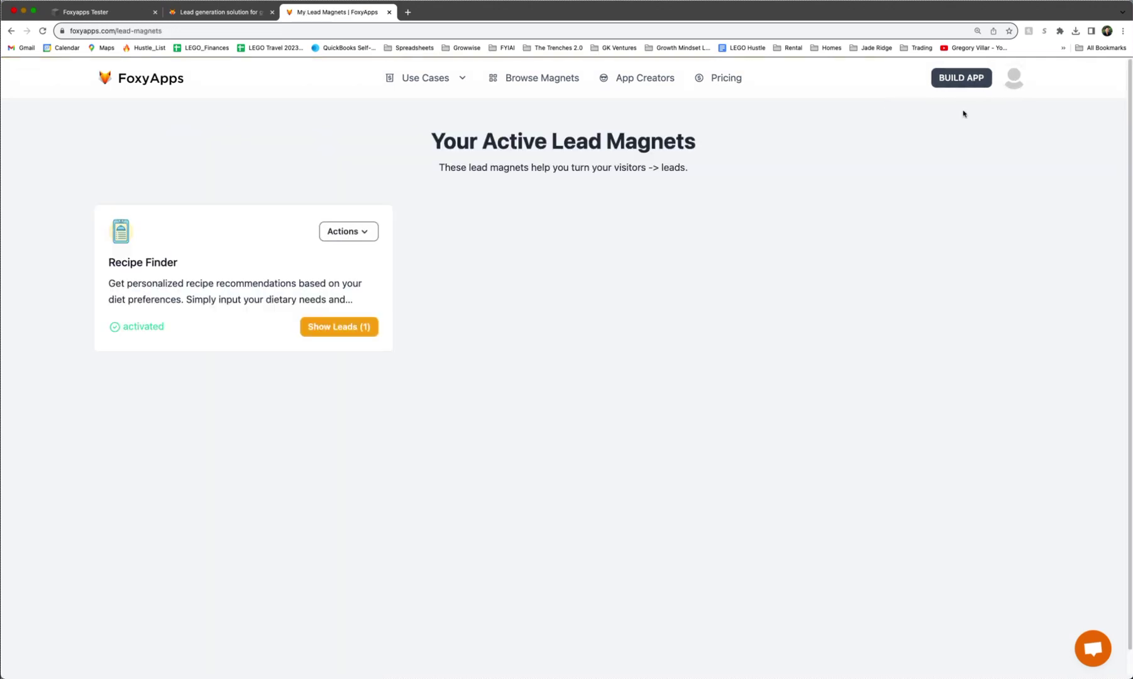
left_click(344, 336)
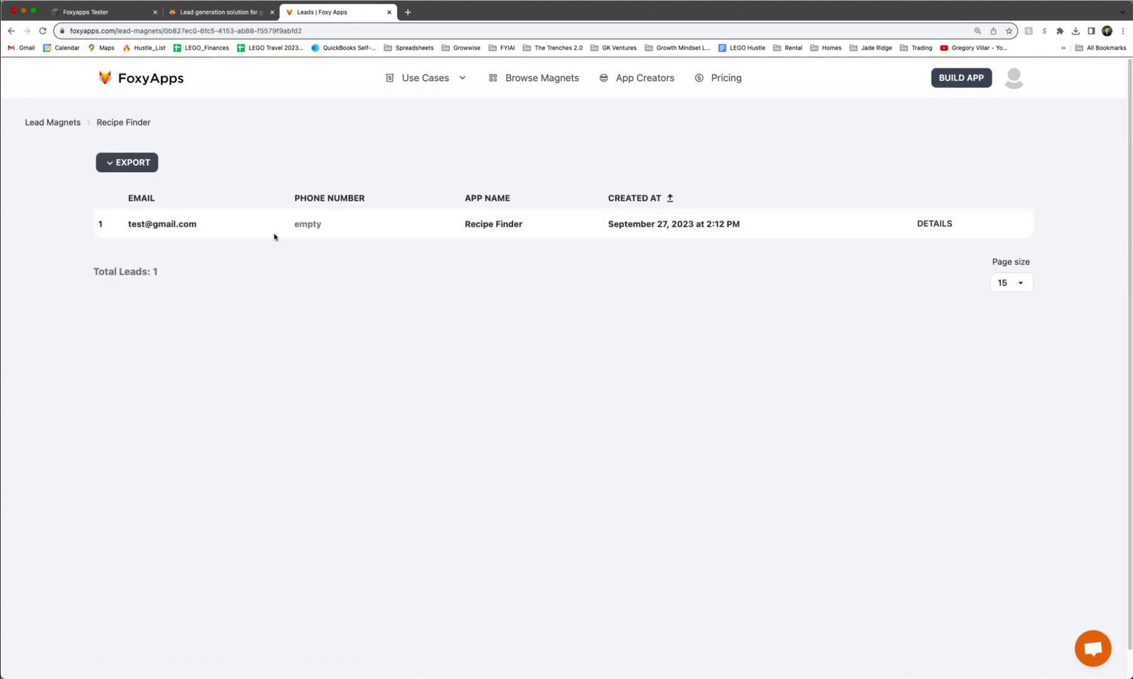
left_click_drag(122, 226, 781, 230)
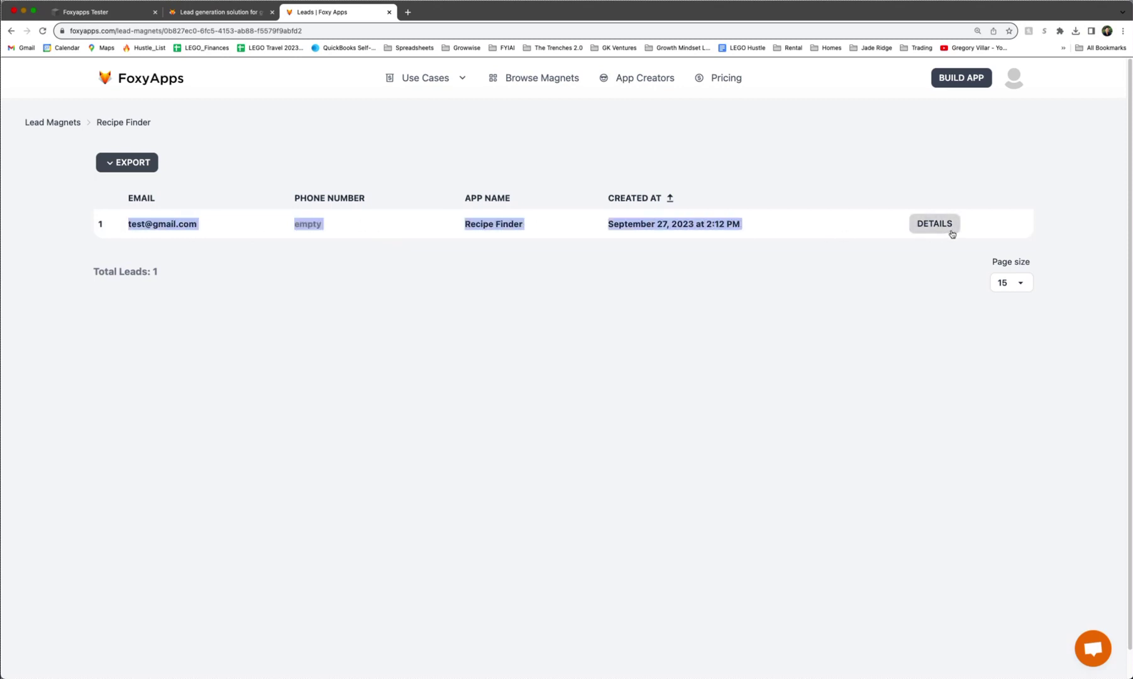
left_click(149, 171)
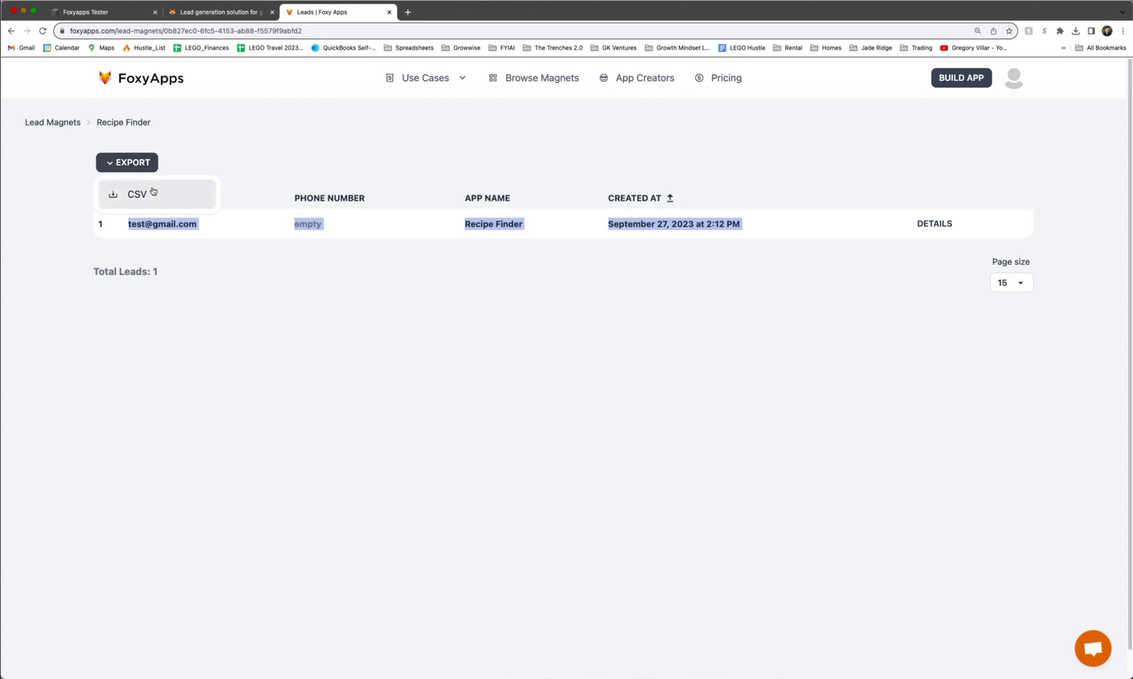
left_click(153, 192)
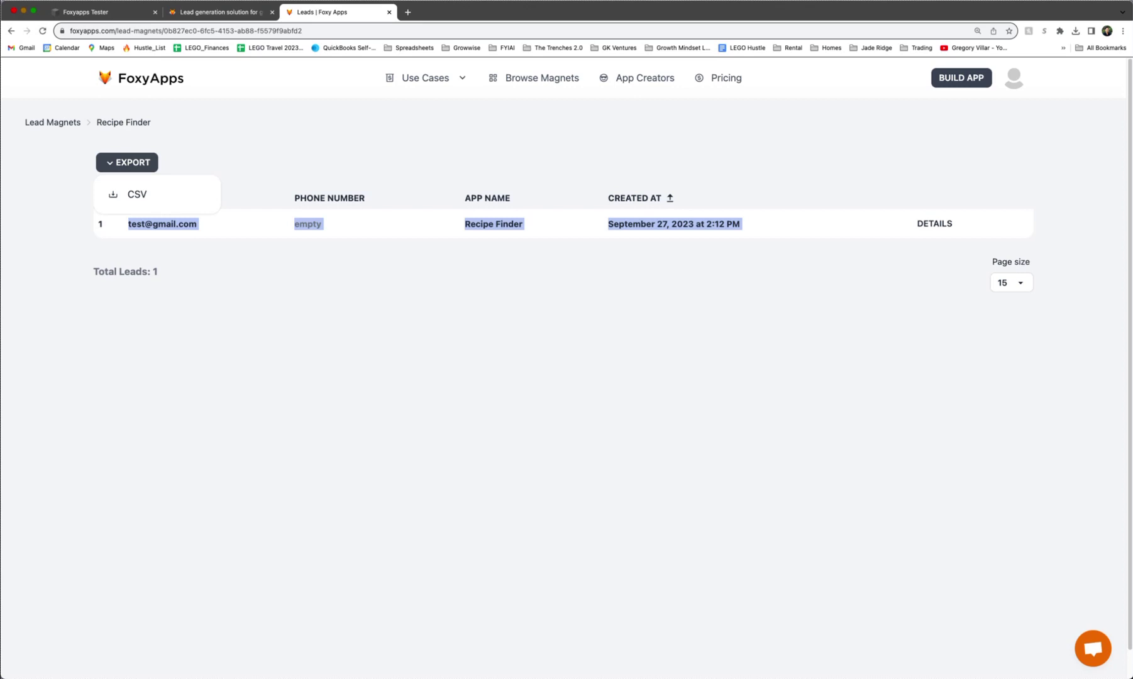
- Close the leads page, start Build App, and add a first Text input to the form
key("super+w")
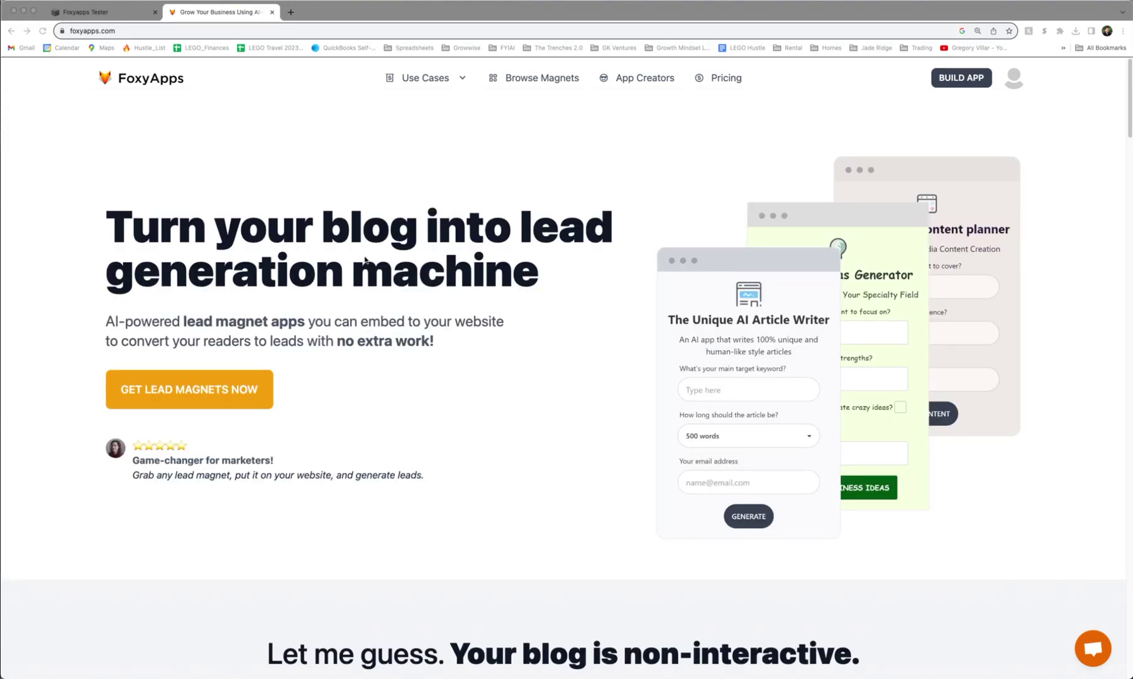
left_click(962, 98)
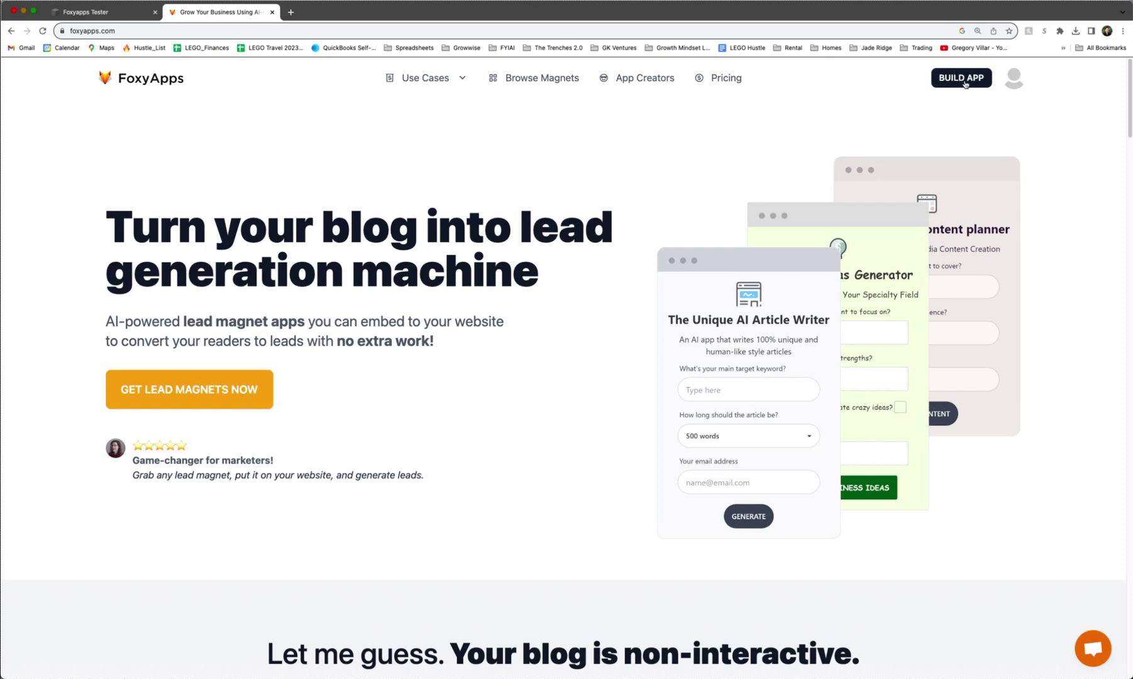
left_click(965, 83)
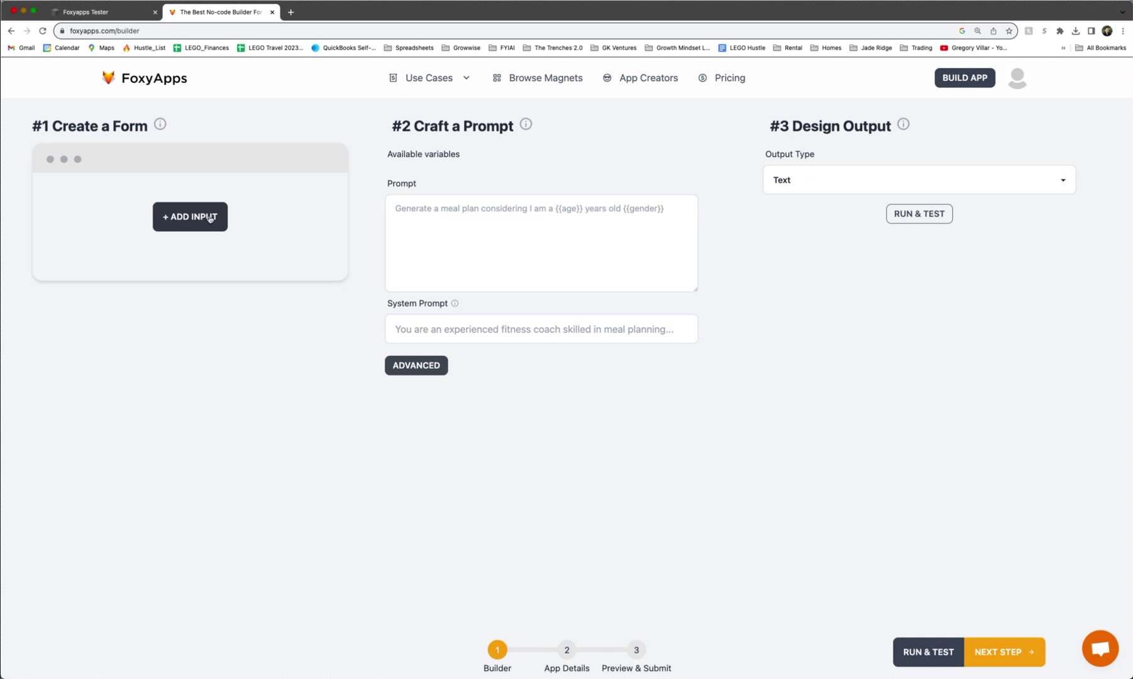
left_click(210, 218)
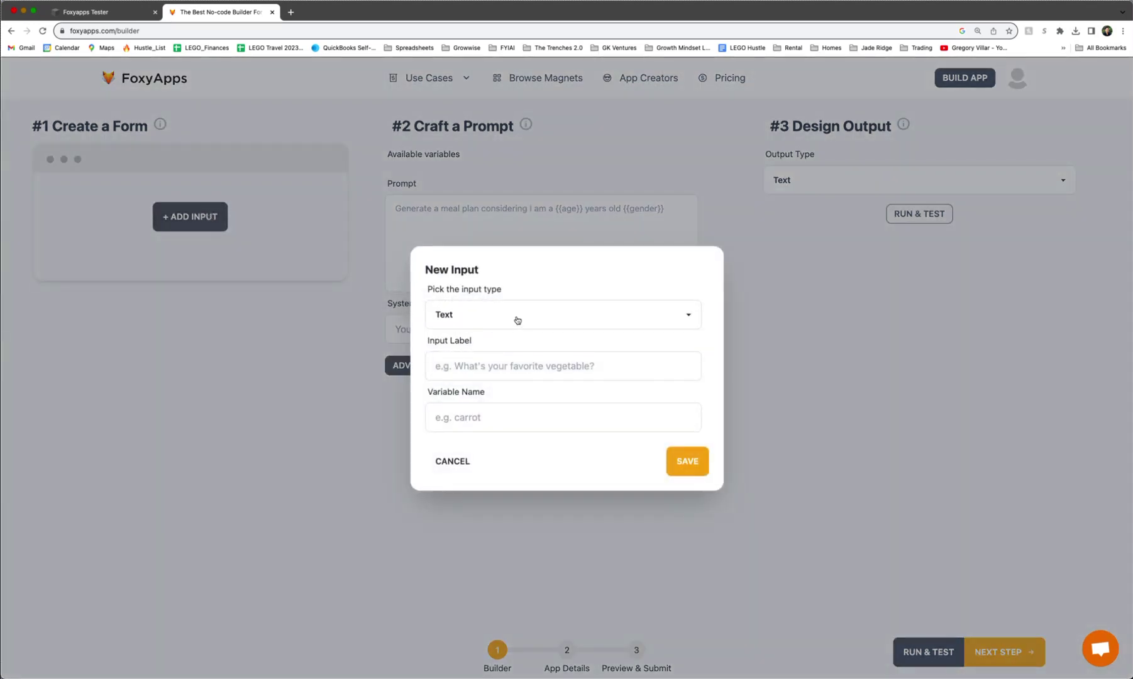
- Add a text input labelled 'what topic do you want to write an article about?' with variable egwatchbrand
left_click(495, 370)
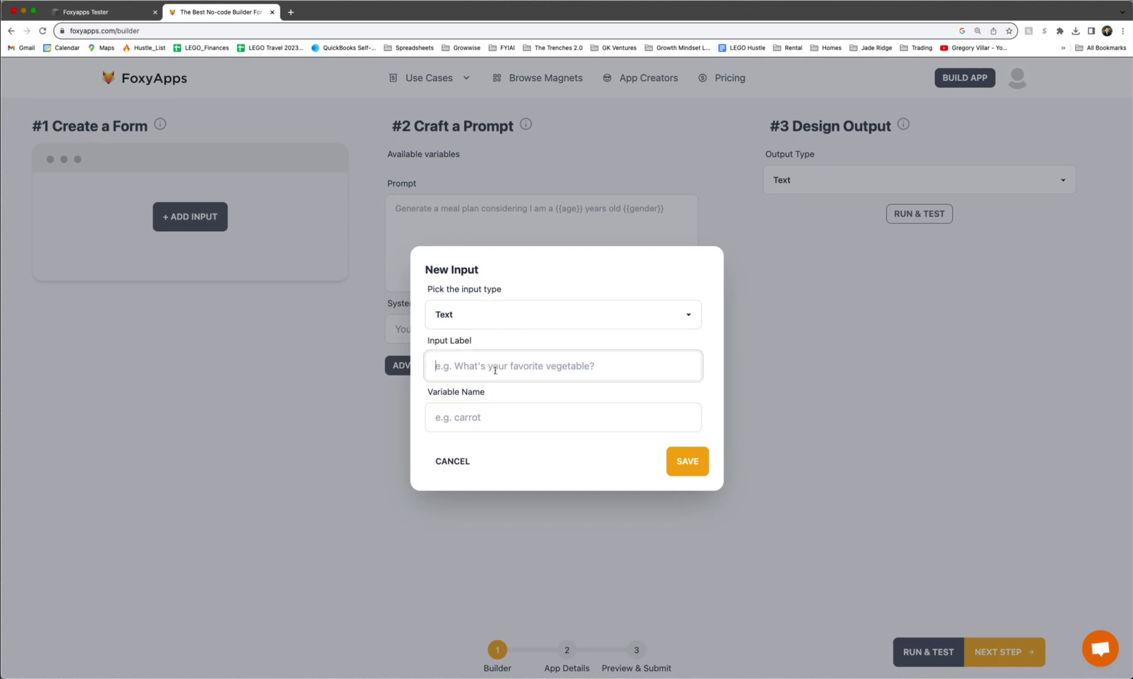
type("What to")
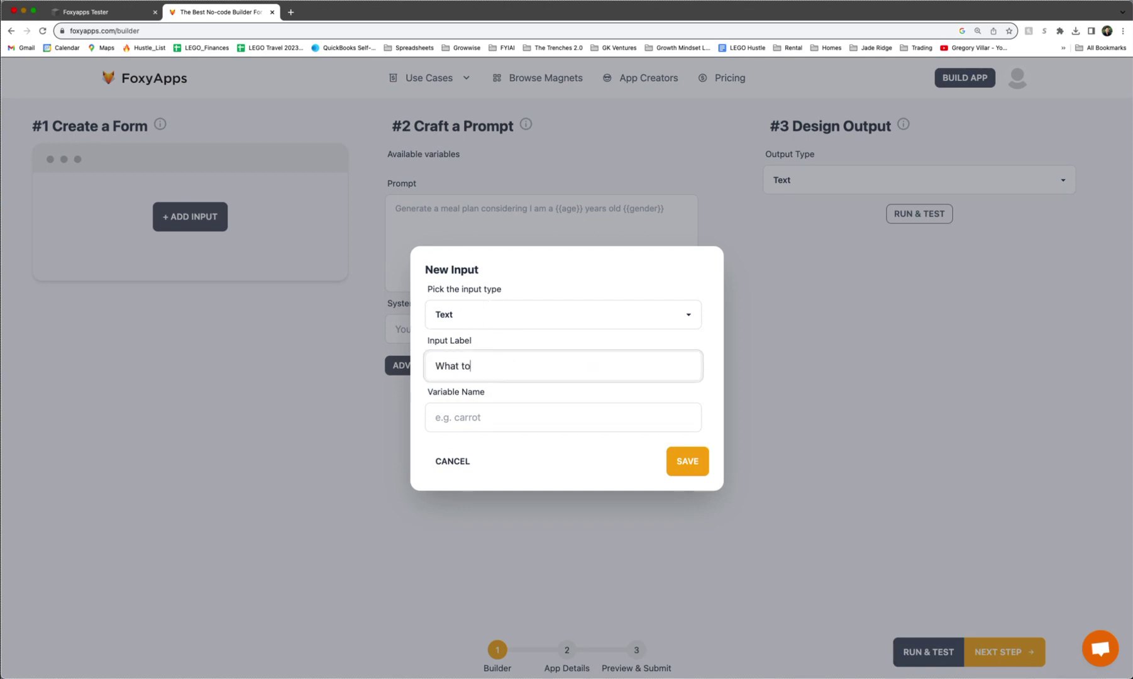
type("pic do you wria")
key("super+a")
type("whatw  topic do you want to write ")
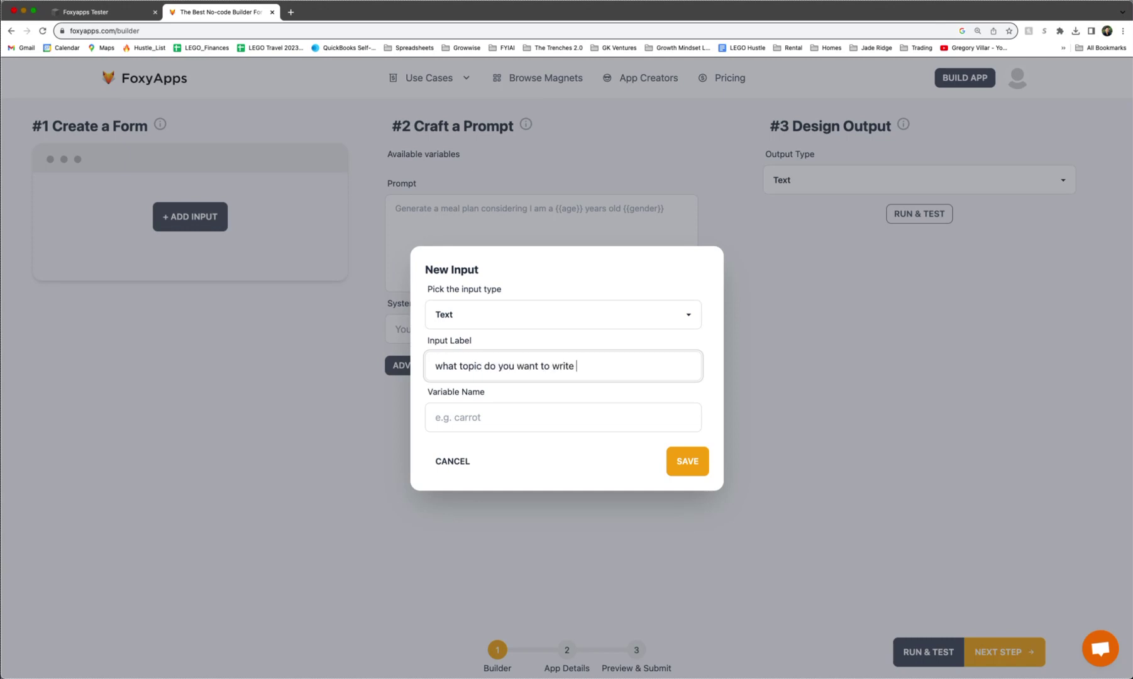
type("an article about?")
key("Tab")
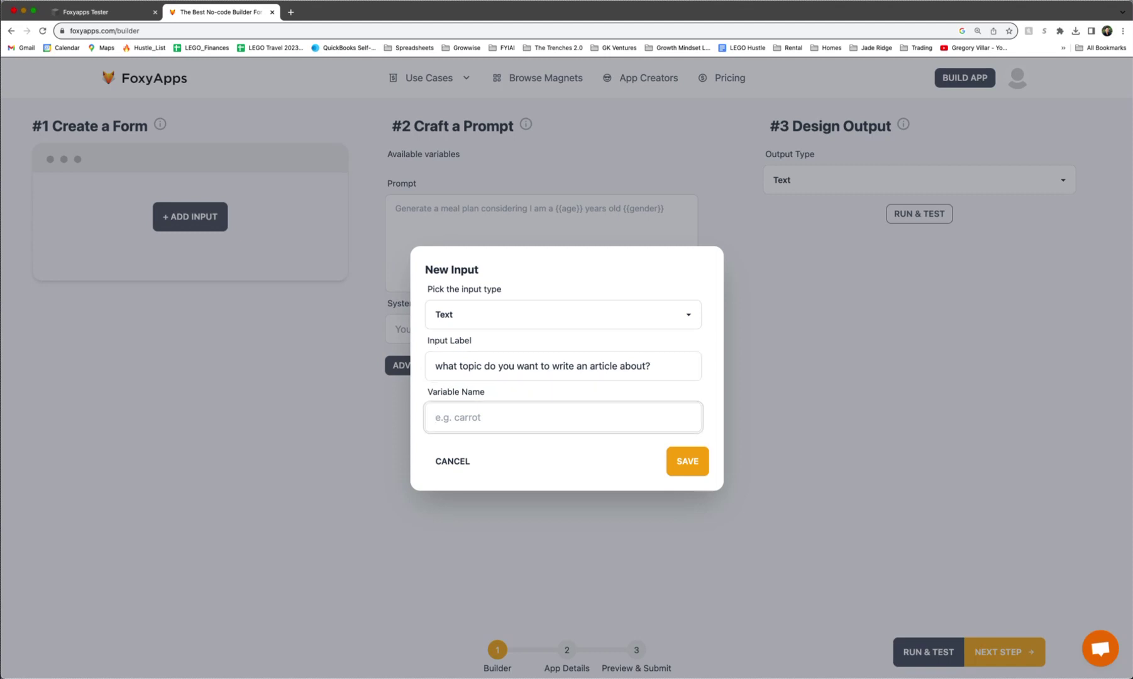
type("e.g. watch brand")
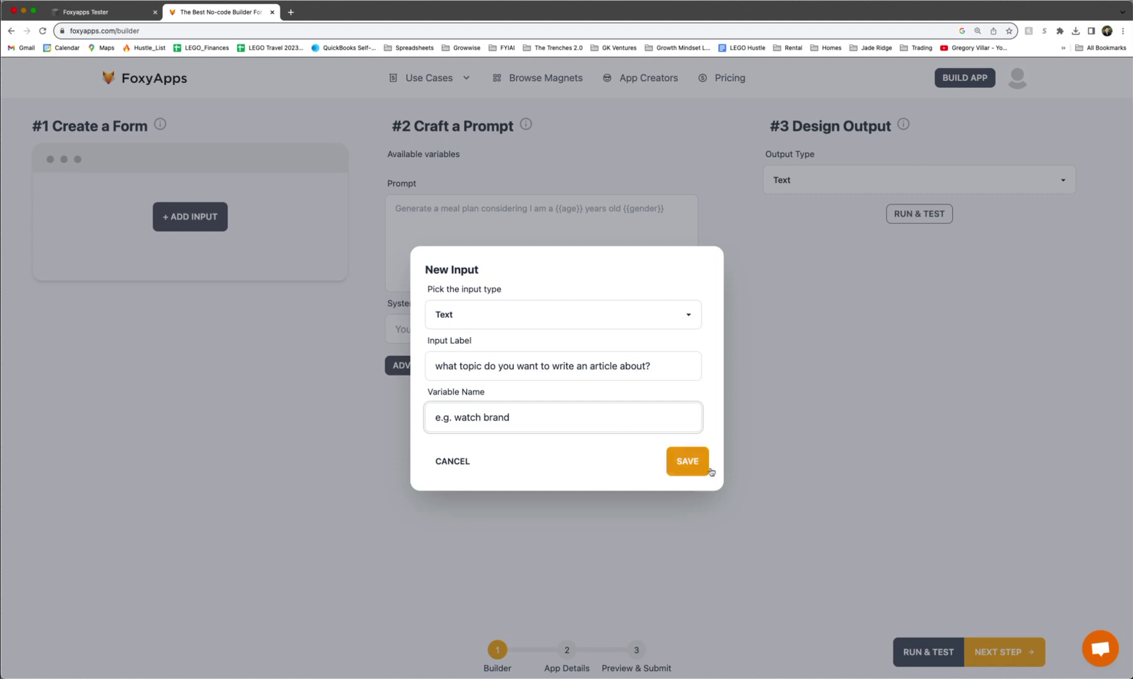
left_click(710, 470)
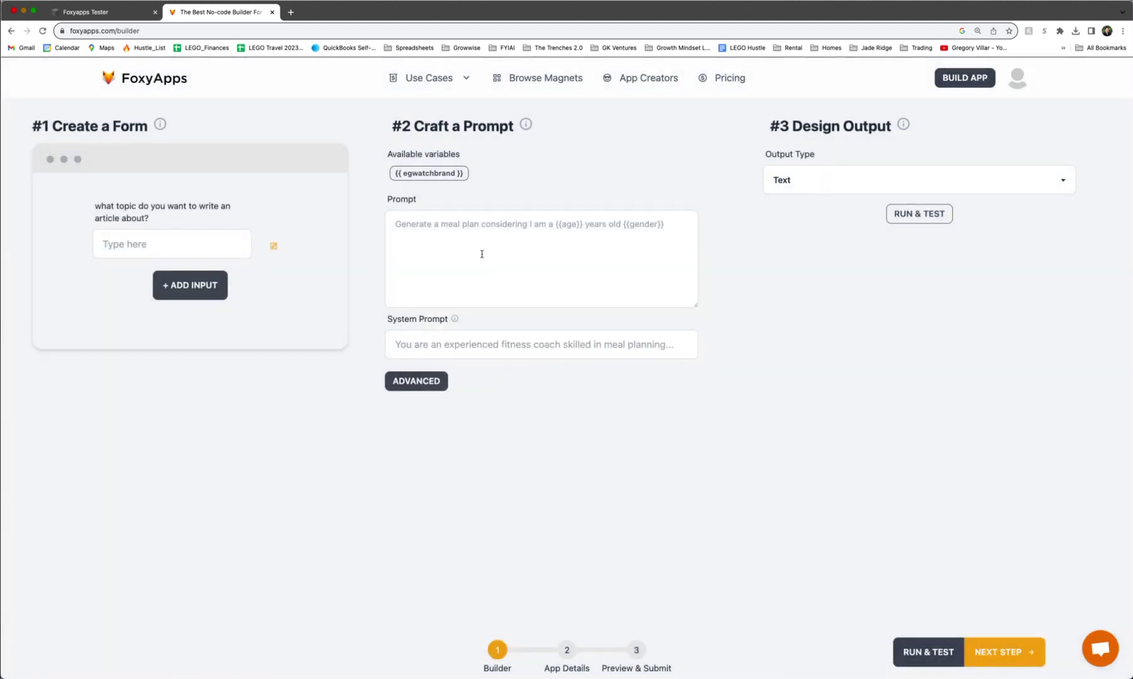
- Write the prompt 'write an article about {{egwatchbrand}}'
left_click(481, 254)
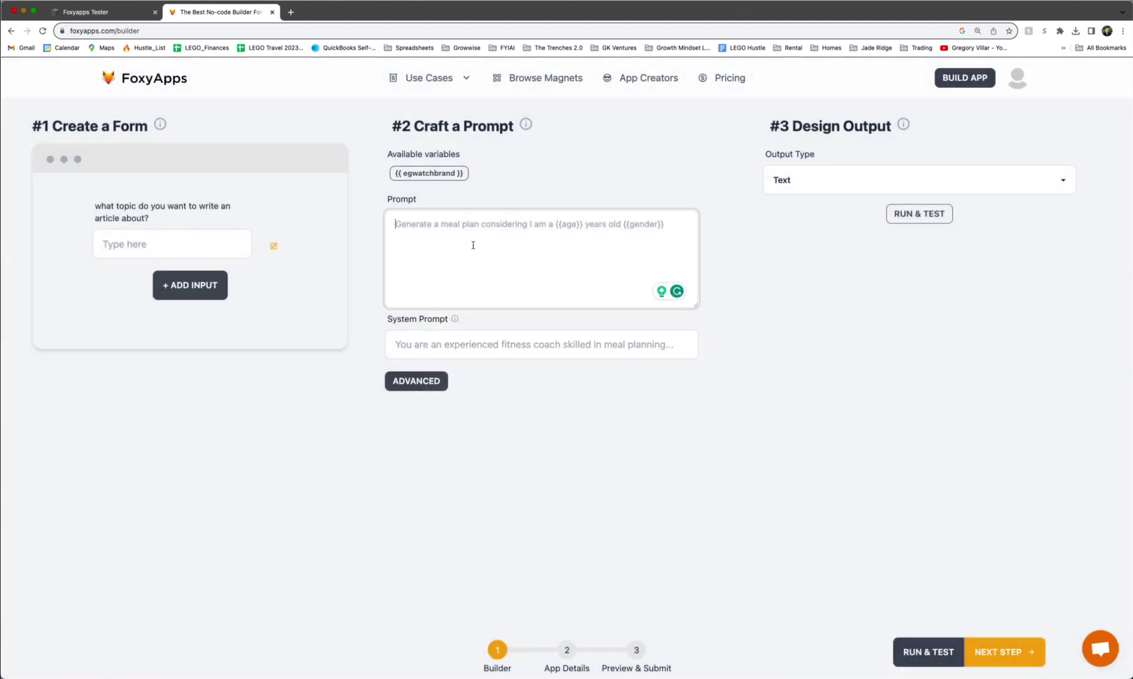
type("write")
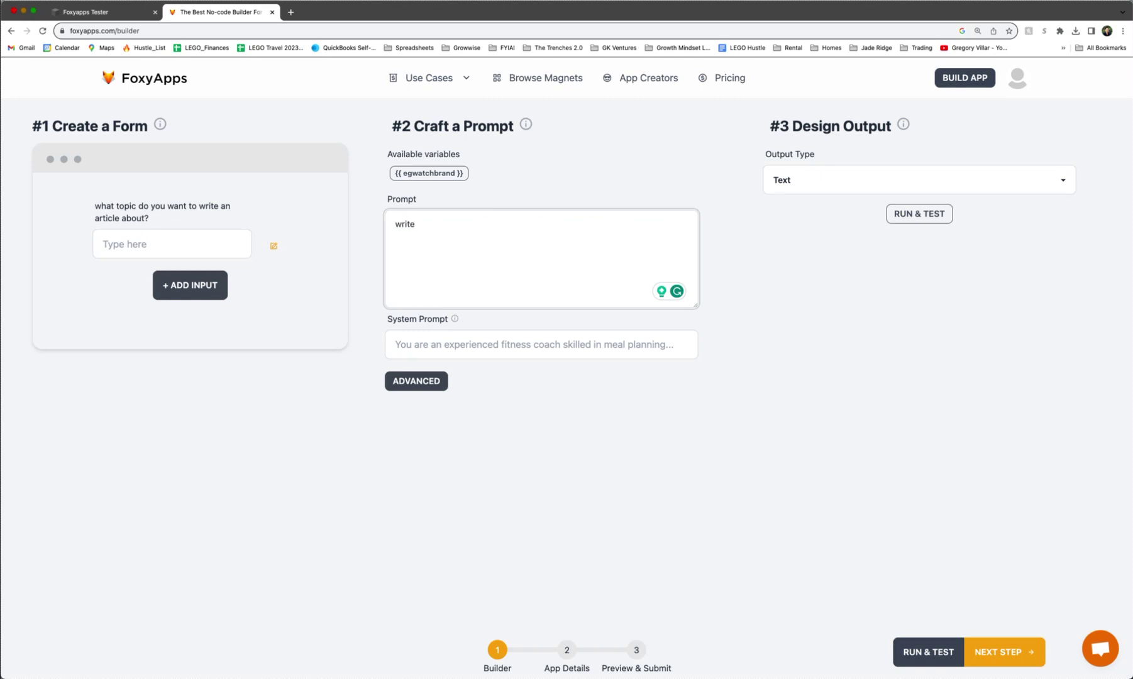
type(" an article about")
left_click(449, 173)
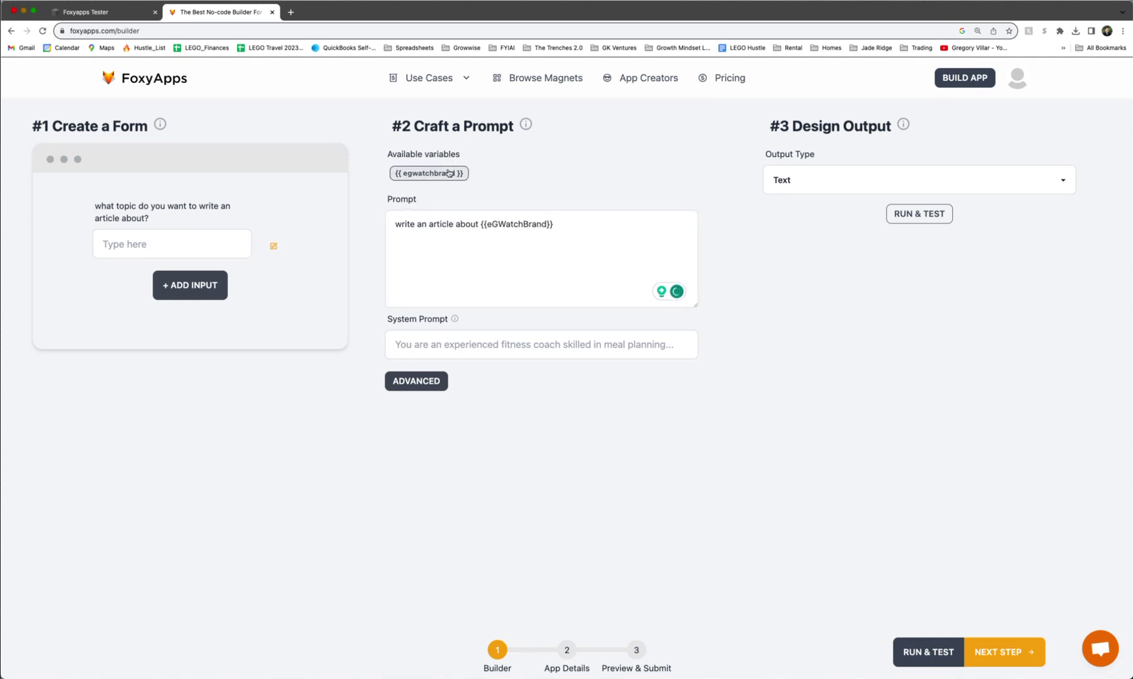
left_click(511, 342)
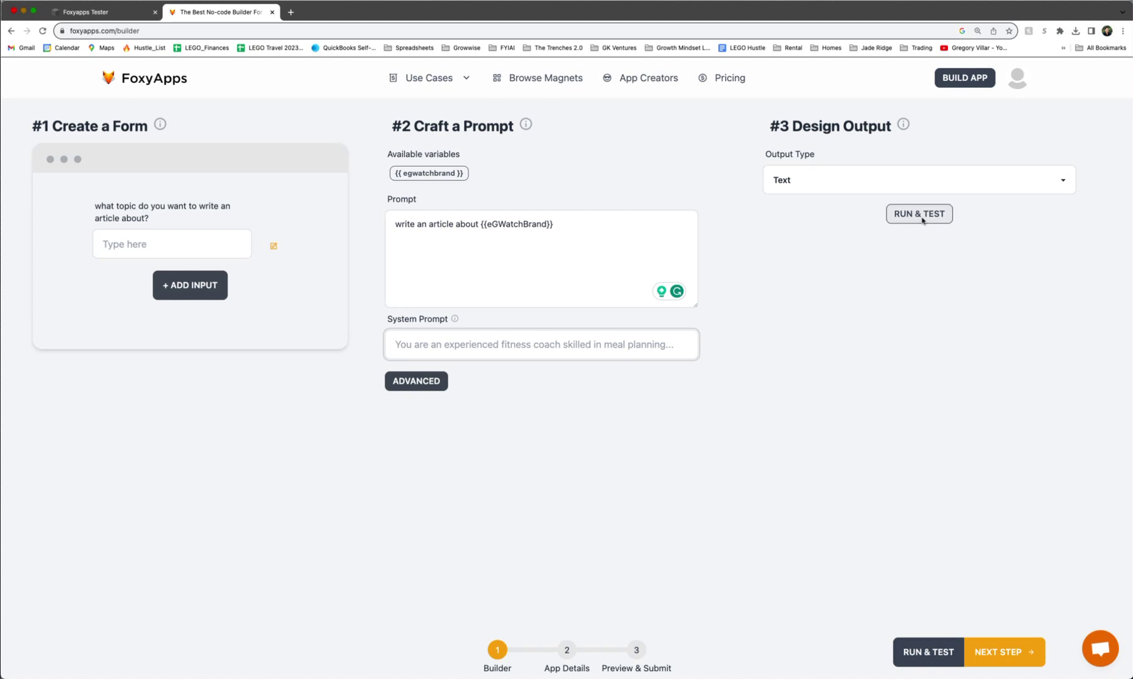
- Test-generate an article with the topic 'rolex', then continue to Application Details
left_click(210, 243)
type("rolex")
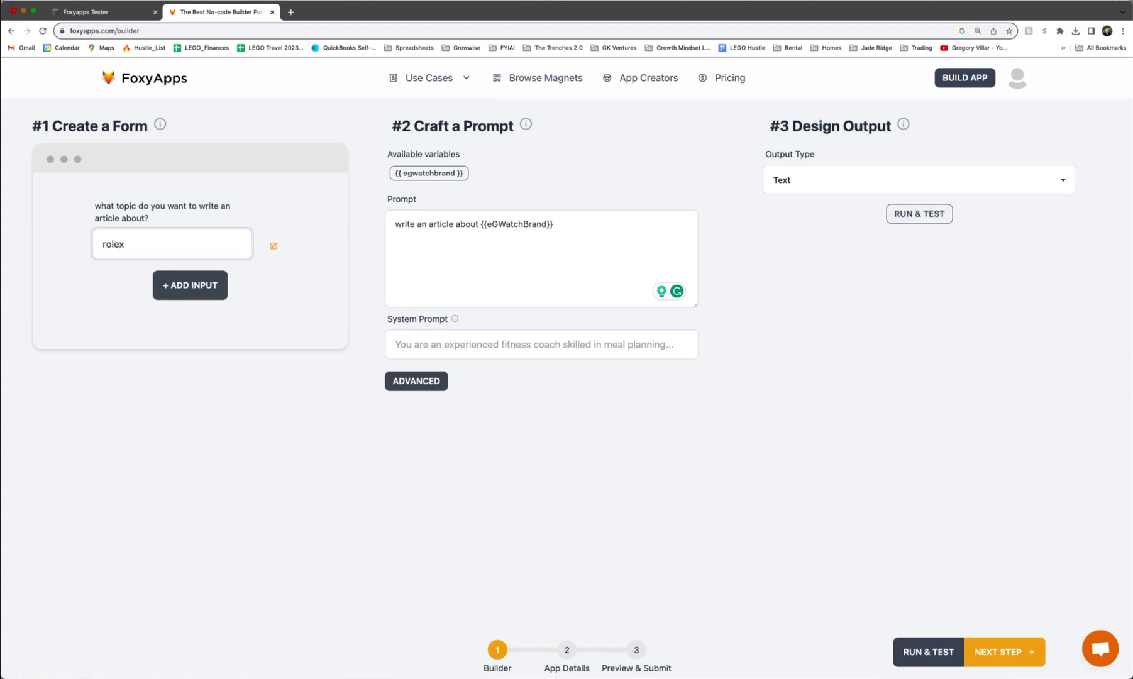
left_click(912, 217)
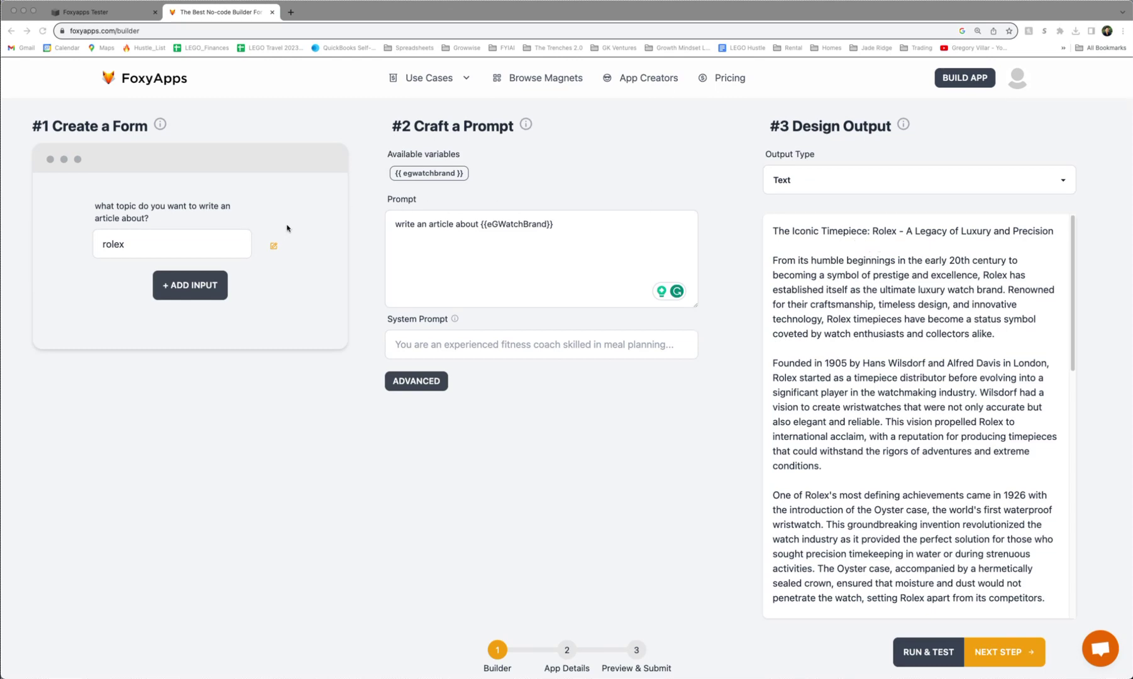
scroll(911, 283, "down", 15)
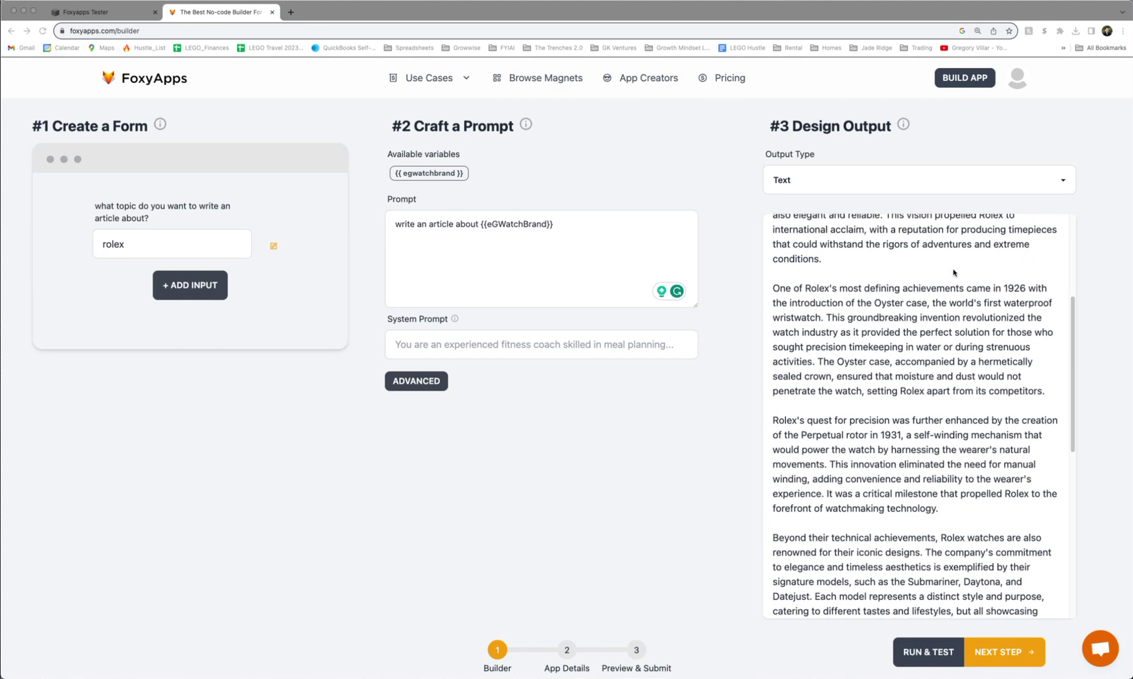
scroll(949, 281, "up", 15)
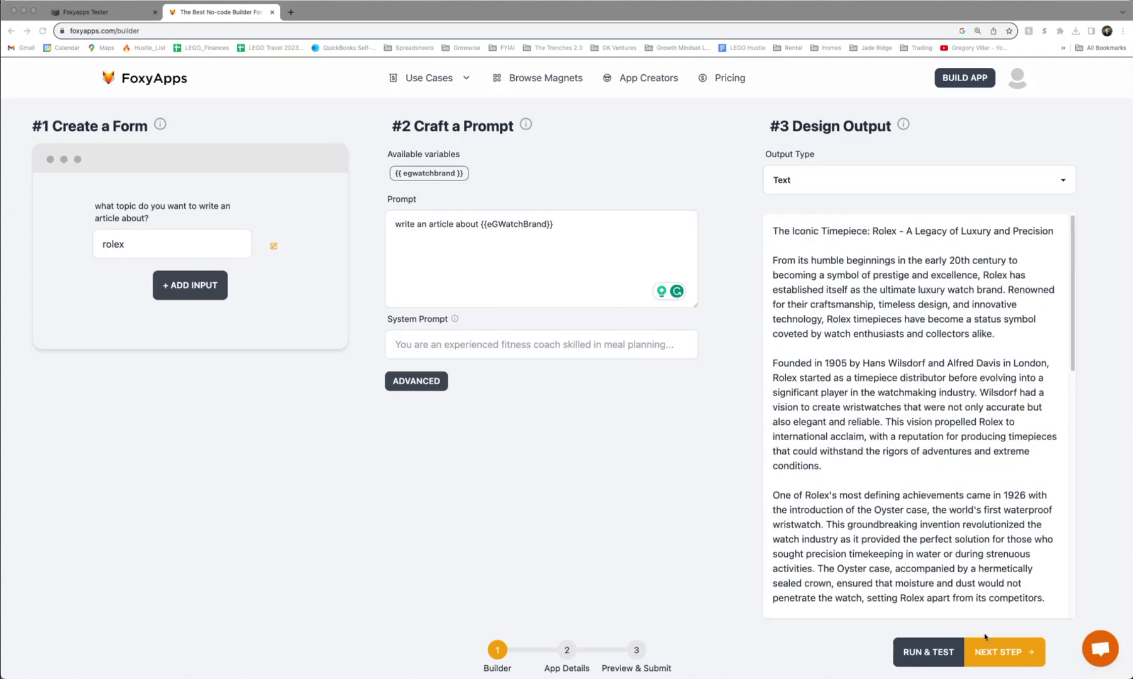
left_click(997, 651)
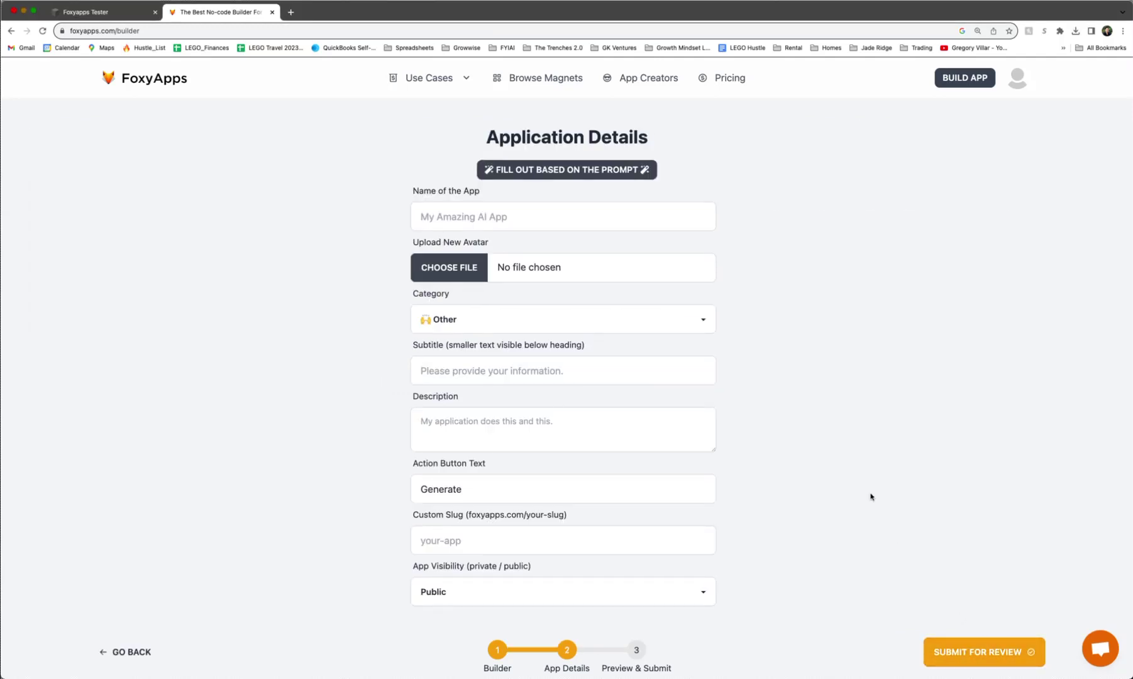
- Enter 'Article Writer' as the app's name
left_click(546, 216)
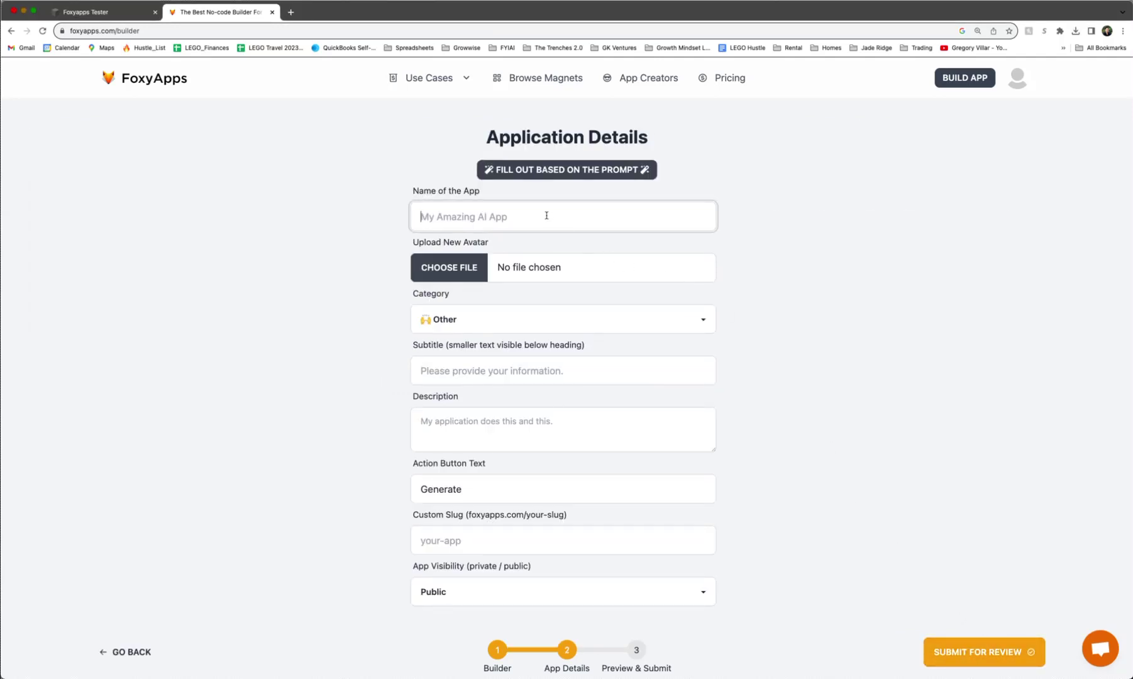
type("Article")
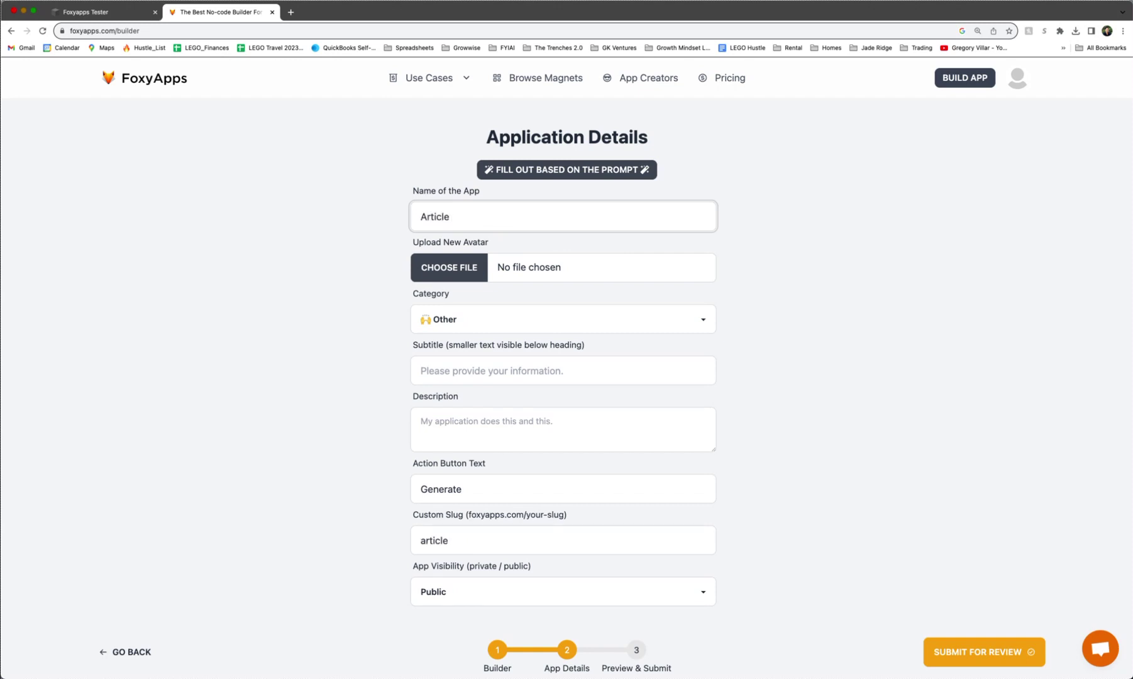
type(" Writer")
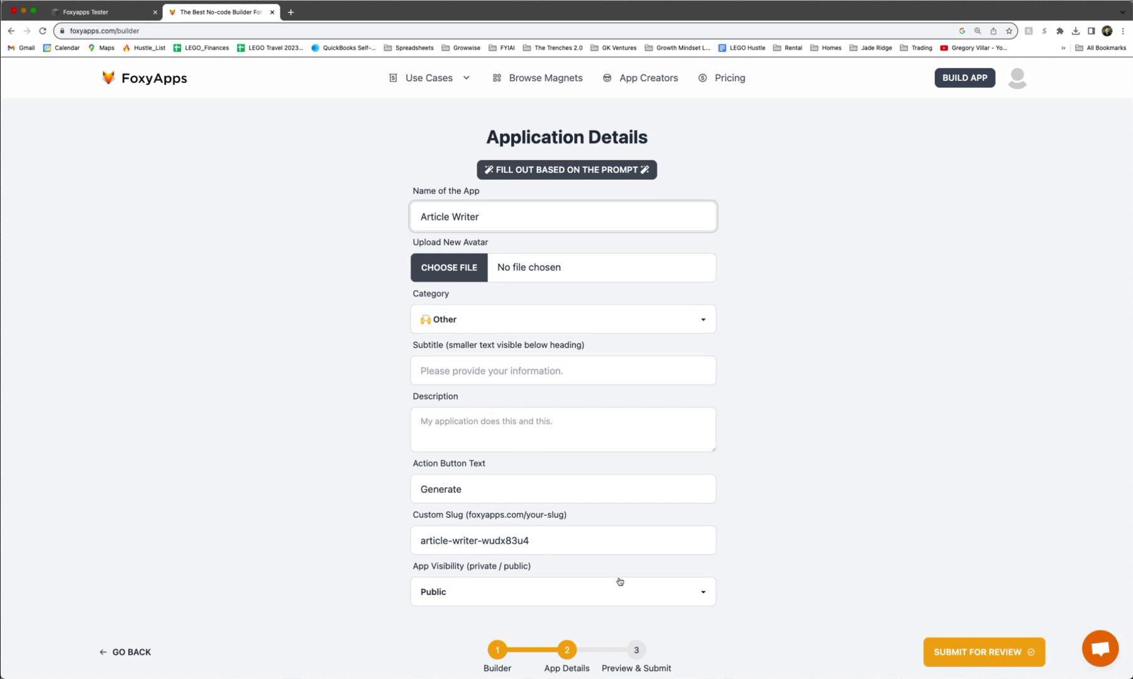
left_click(604, 373)
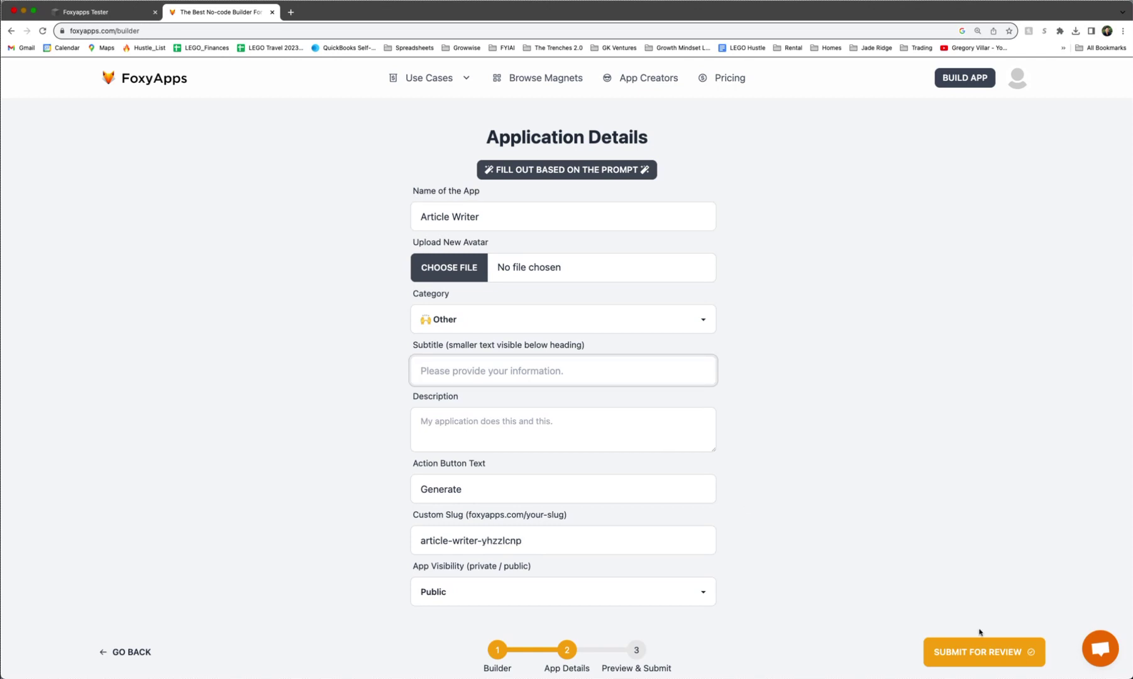
left_click(984, 651)
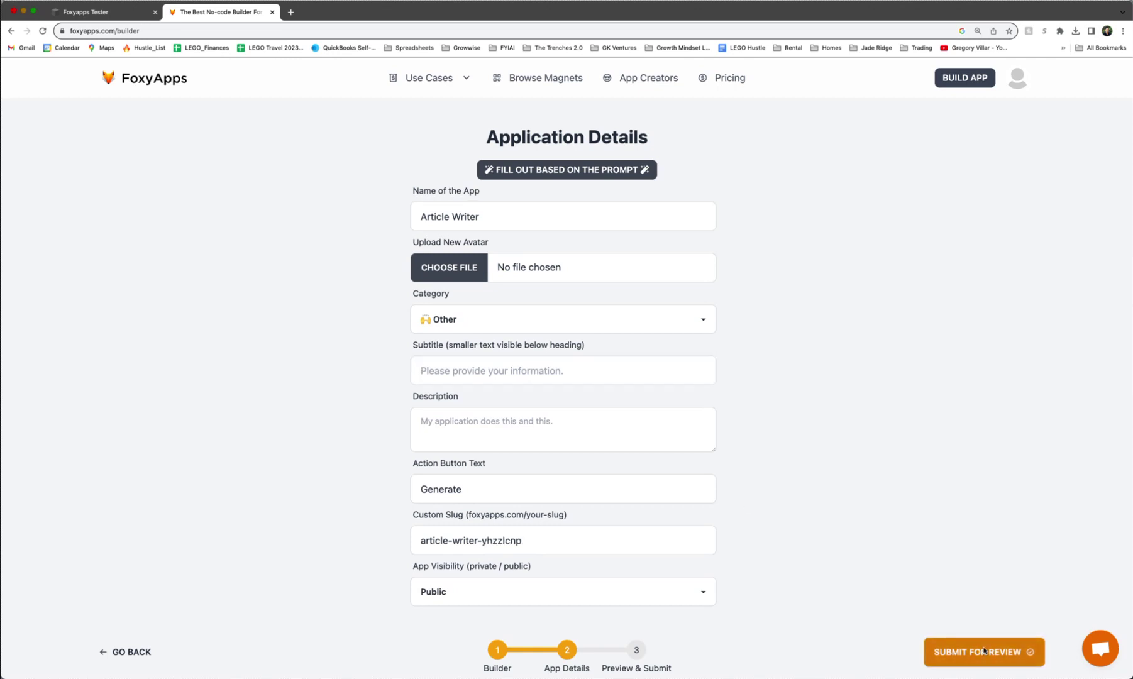
- Add the subtitle 'this app write articles for topics' and submit the app for review
left_click(582, 370)
type("this a")
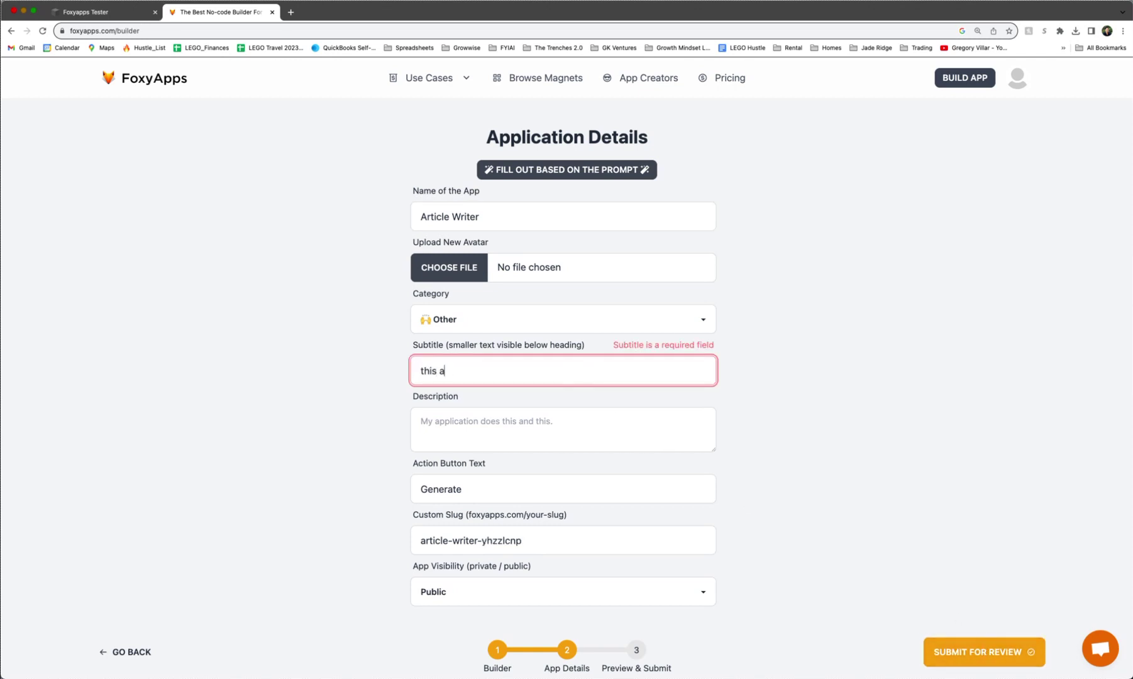
type("pp write articles for tpics")
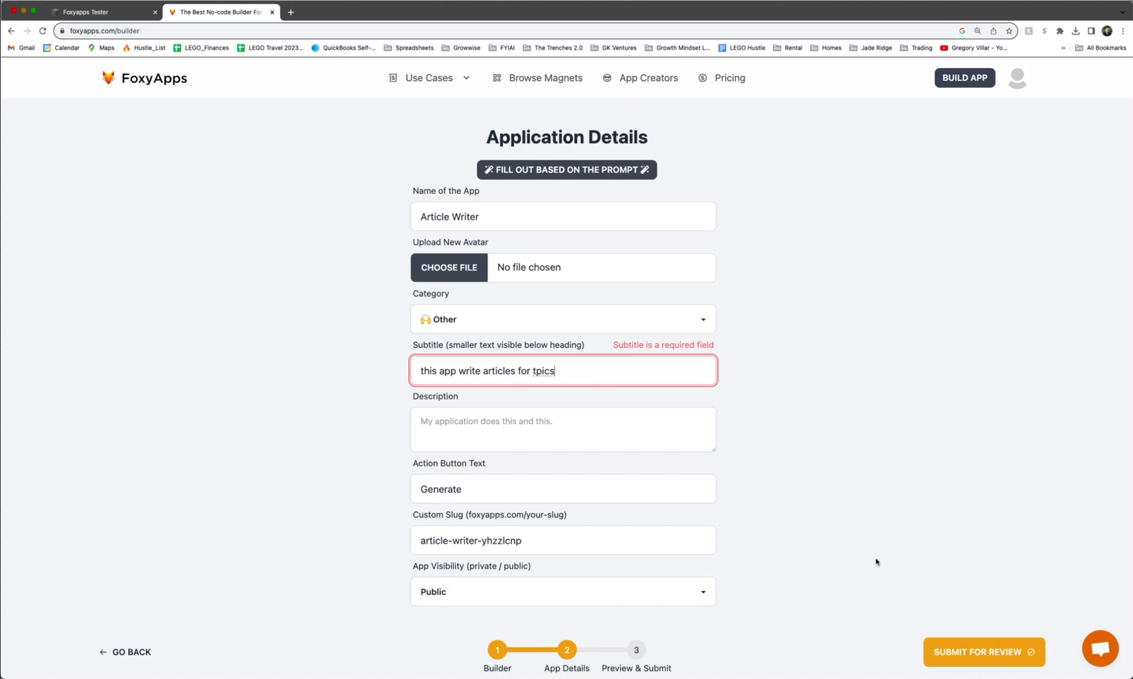
key("BackSpace")
key("BackSpace")
type("opics")
left_click(962, 651)
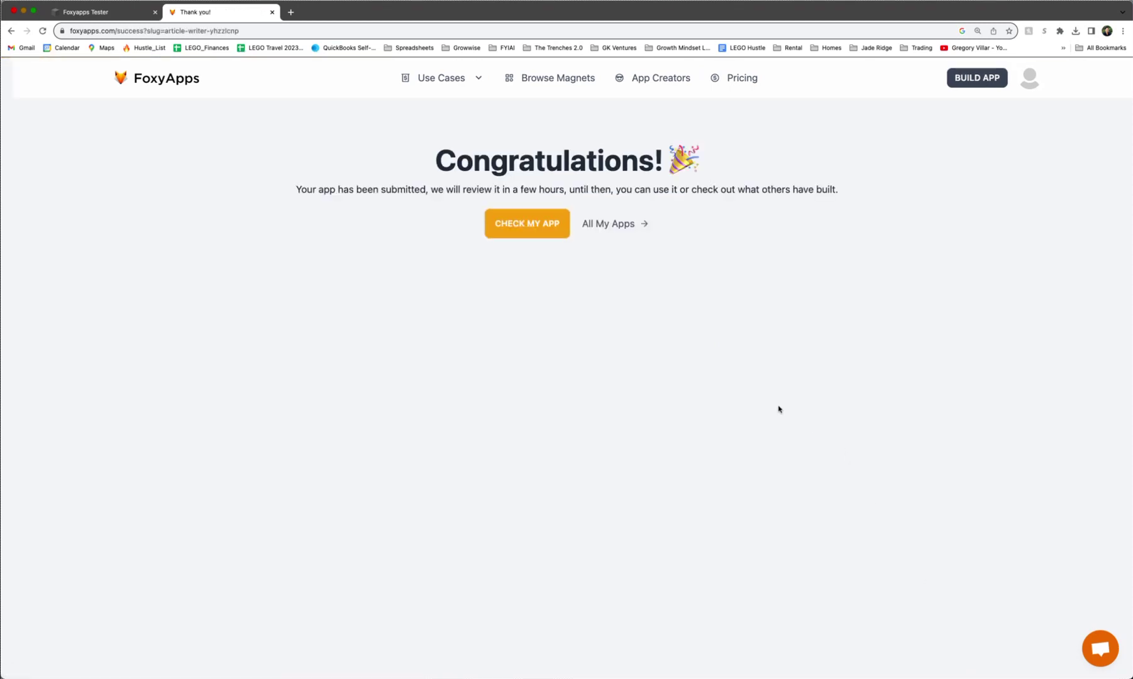
- Open the Article Writer app as a lead magnet, closing the 'reached the limit' warning to reach customization
left_click(518, 230)
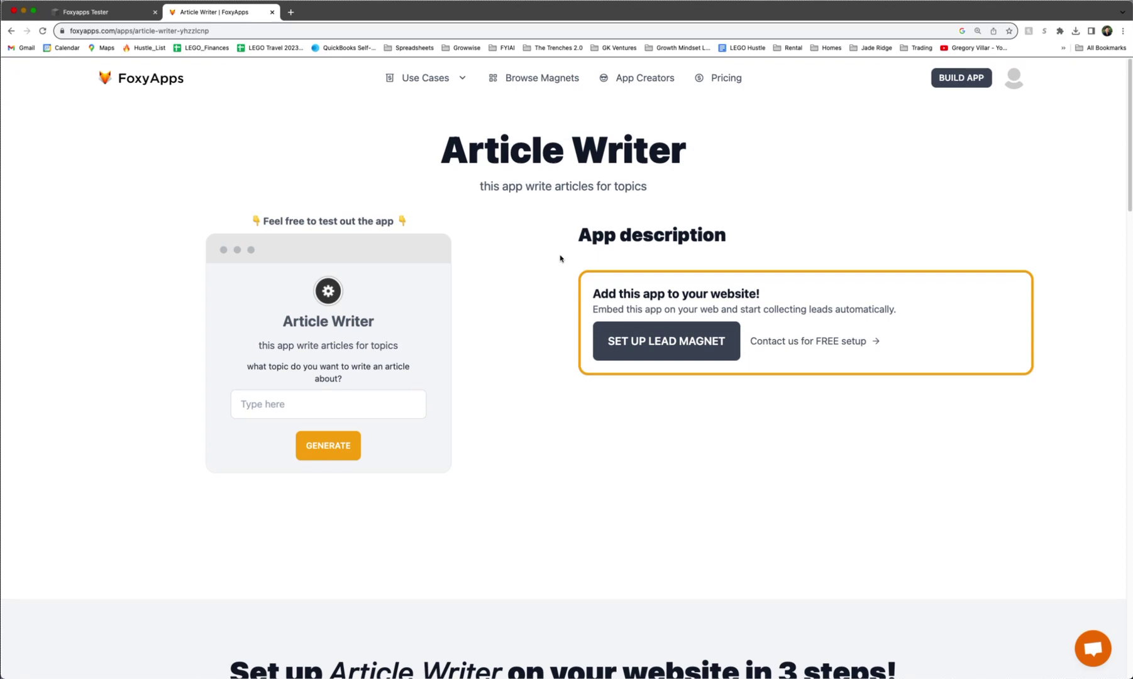
left_click(674, 342)
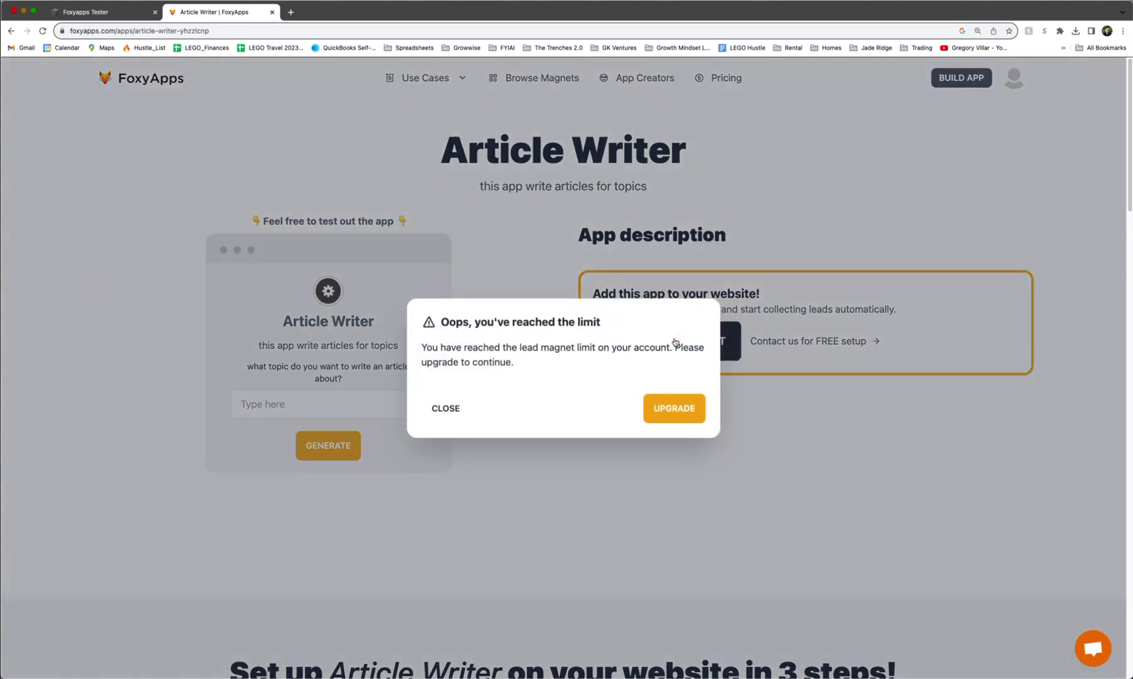
left_click(679, 409)
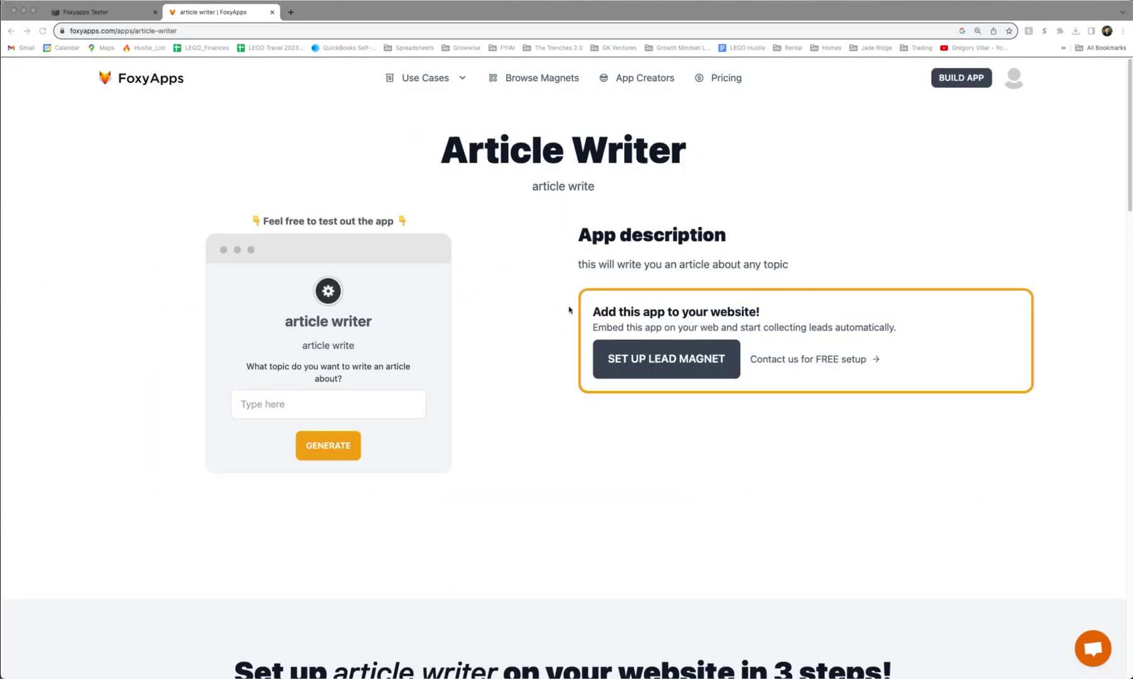
left_click(672, 375)
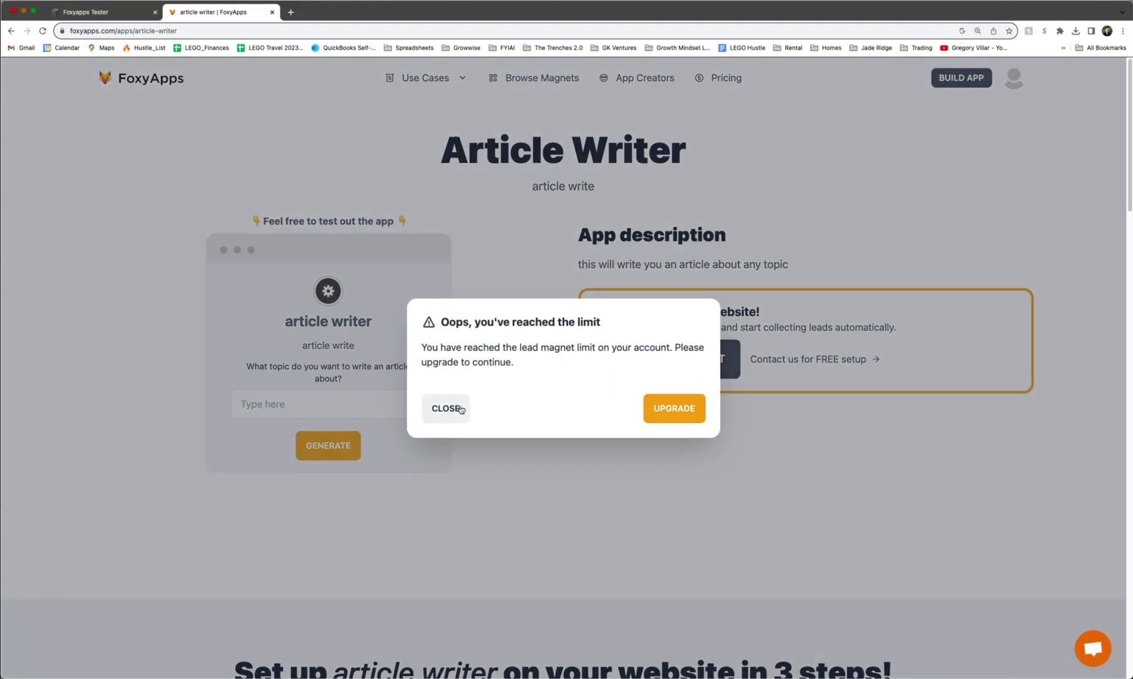
left_click(446, 408)
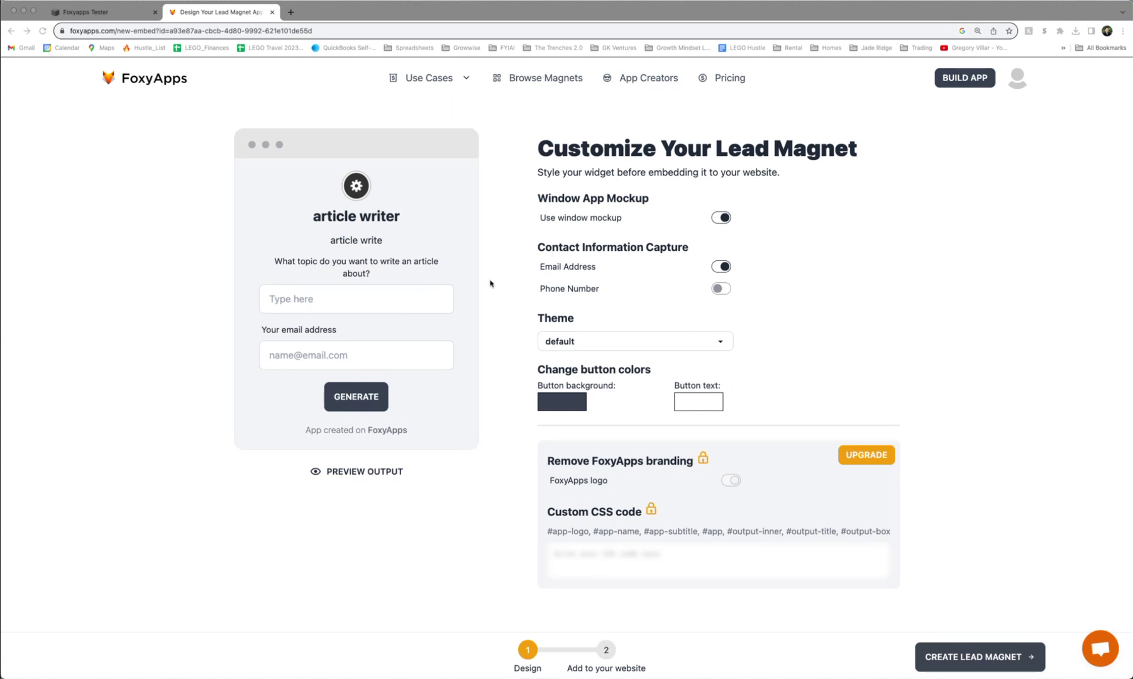
- Enable phone number capture, create the lead magnet, and copy its embed code
left_click(723, 218)
left_click(723, 218)
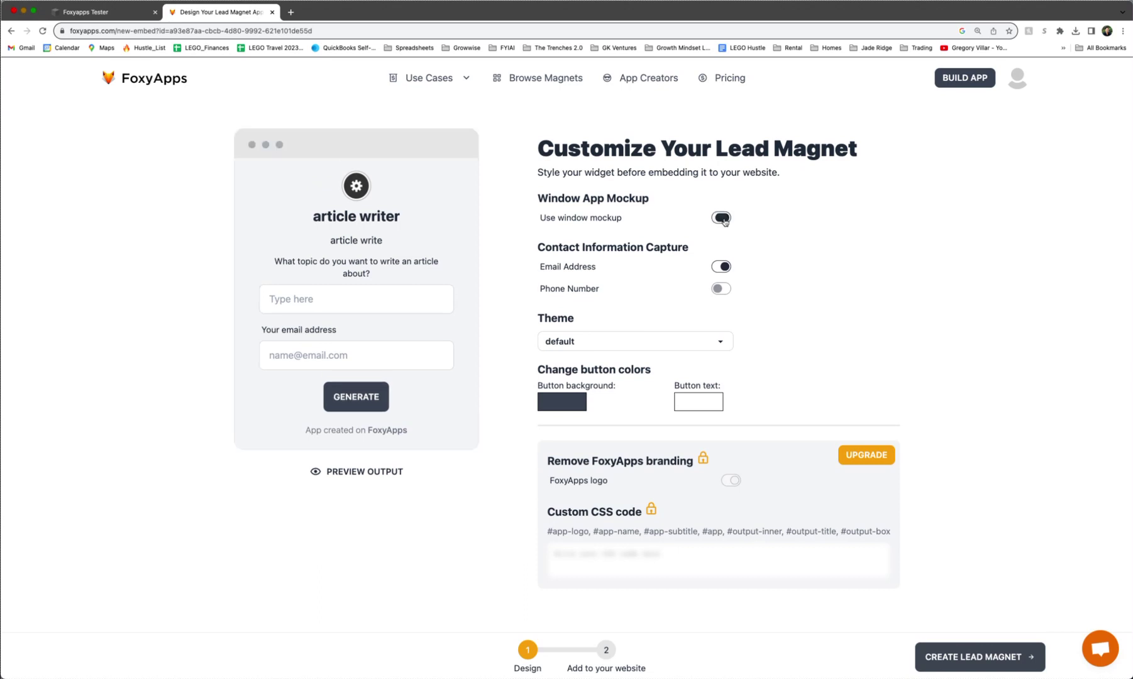
left_click(721, 289)
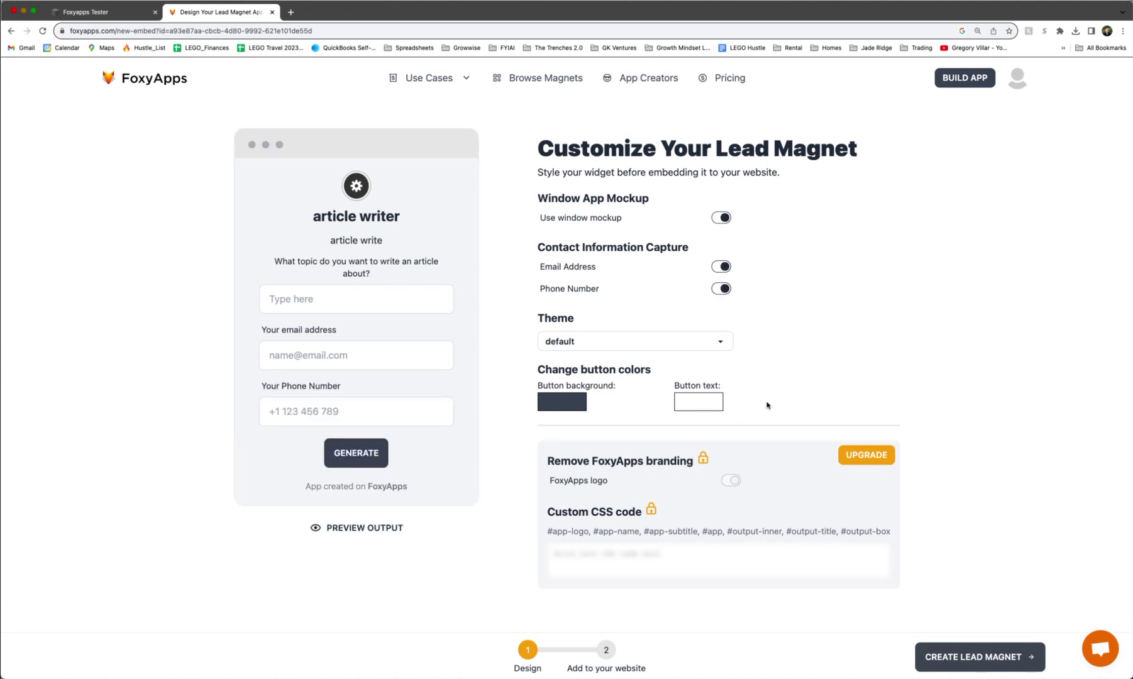
left_click(996, 654)
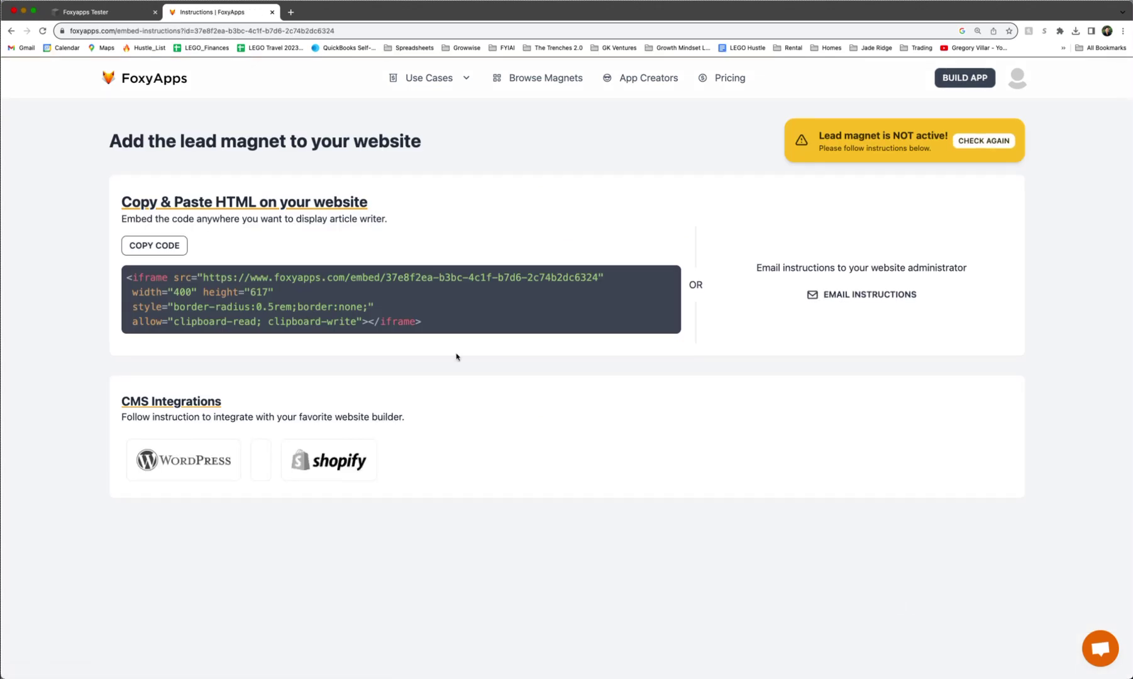
left_click(167, 253)
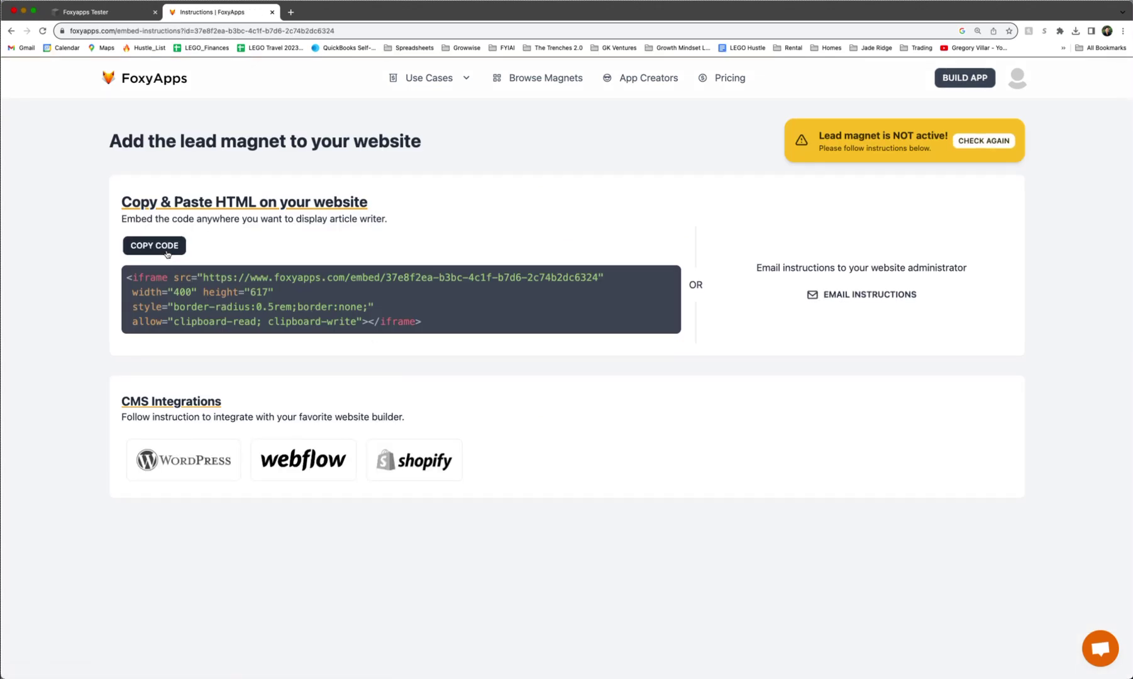
left_click(108, 14)
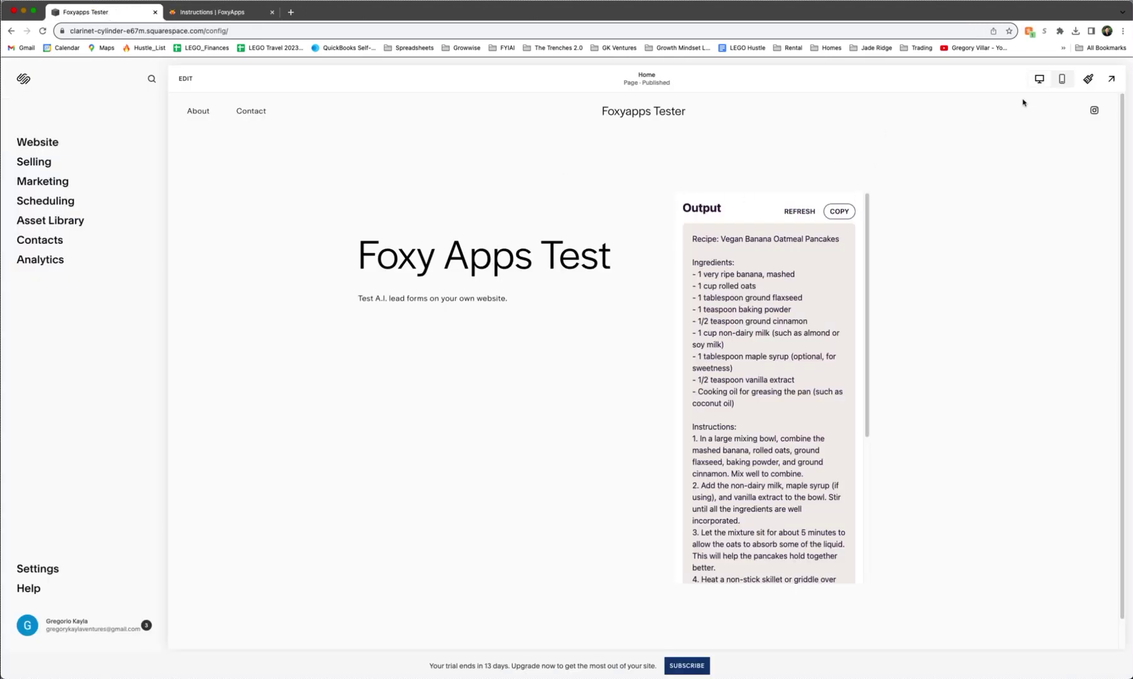
- Replace the page's existing embed block code with the article writer embed and save
left_click(186, 78)
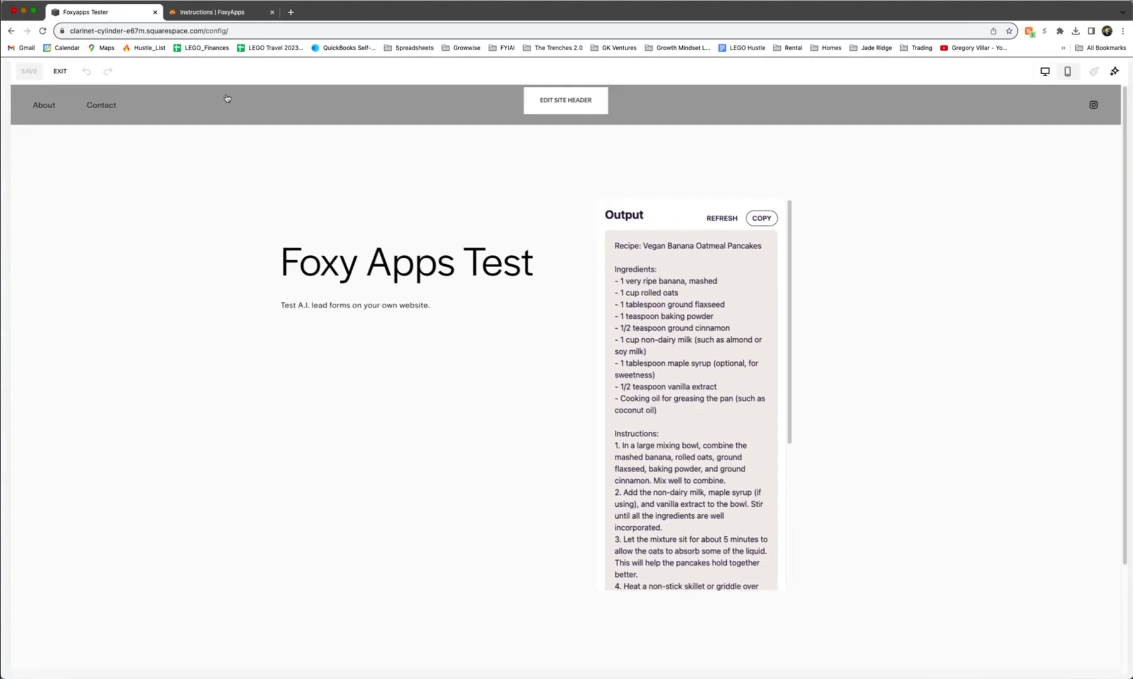
double_click(610, 209)
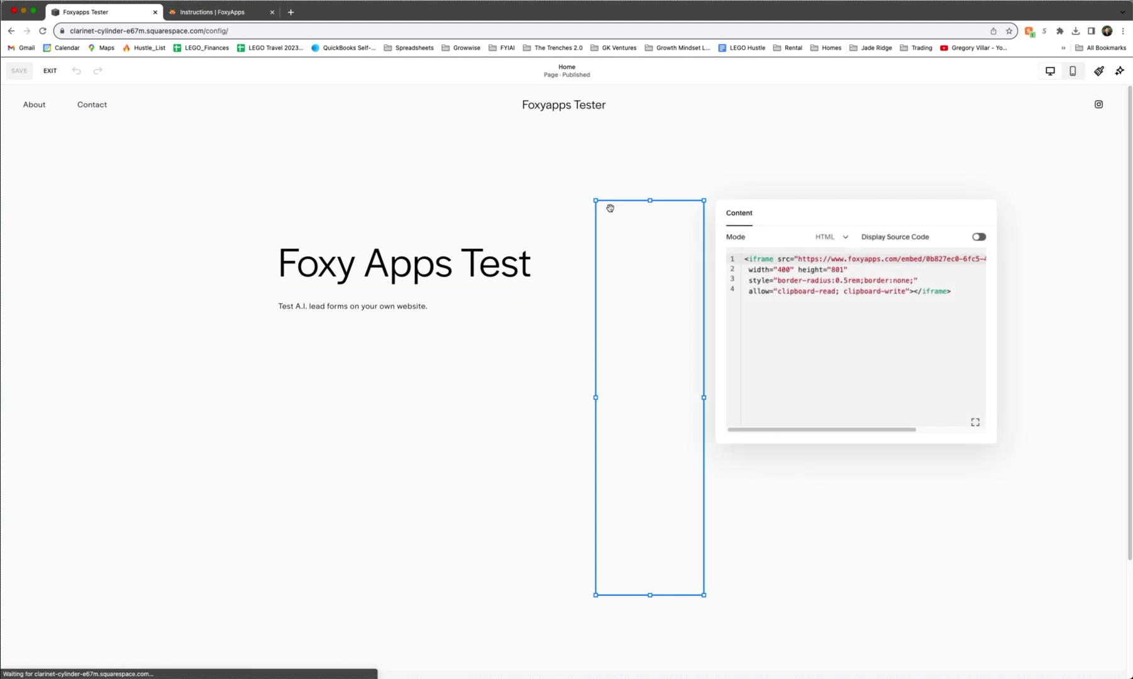
left_click(786, 310)
key("ctrl+a")
key("ctrl+v")
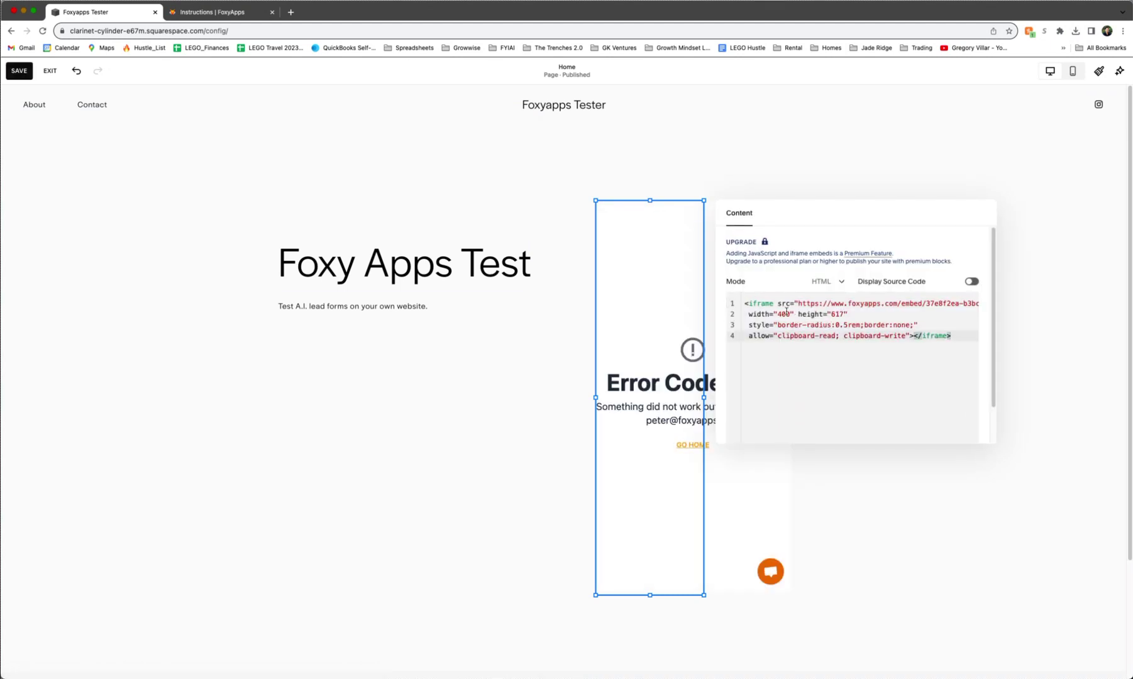
left_click(18, 71)
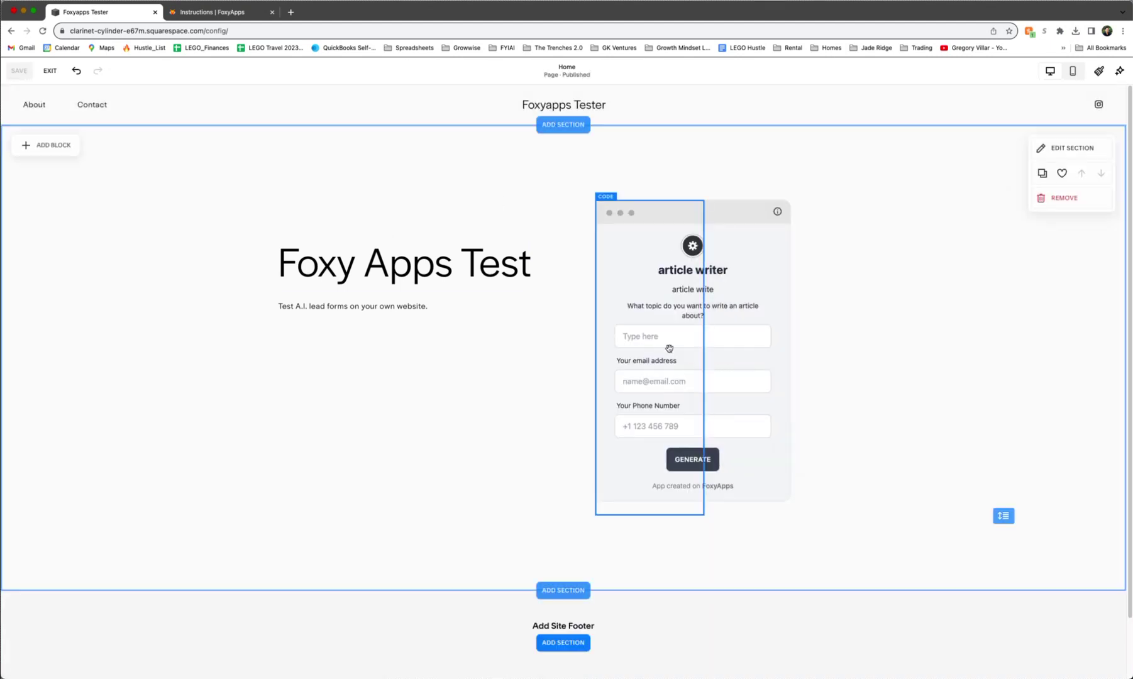
left_click(56, 78)
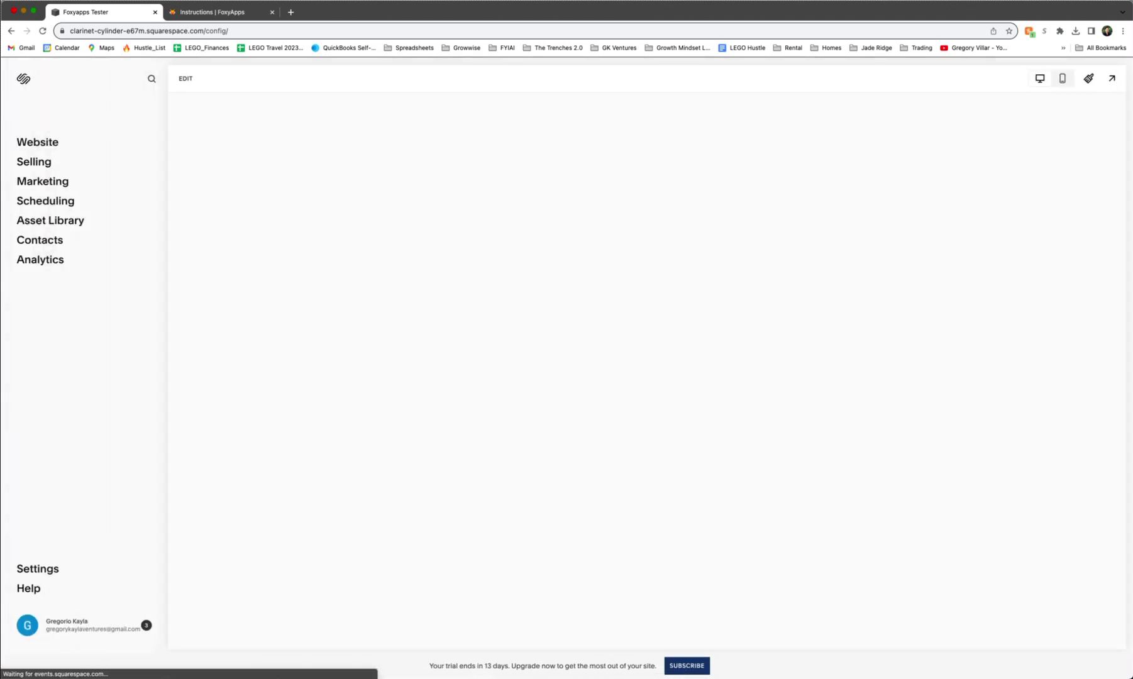
- Preview the live site and recheck in FoxyApps that the lead magnet is active
left_click(1118, 82)
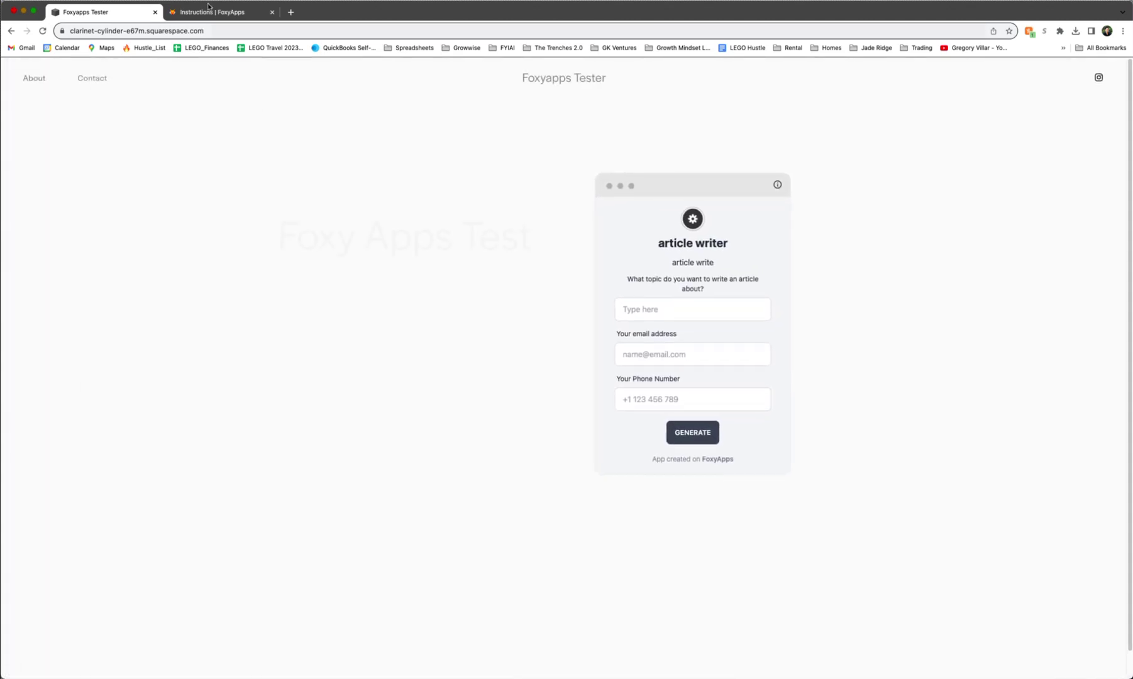
key("ctrl+Tab")
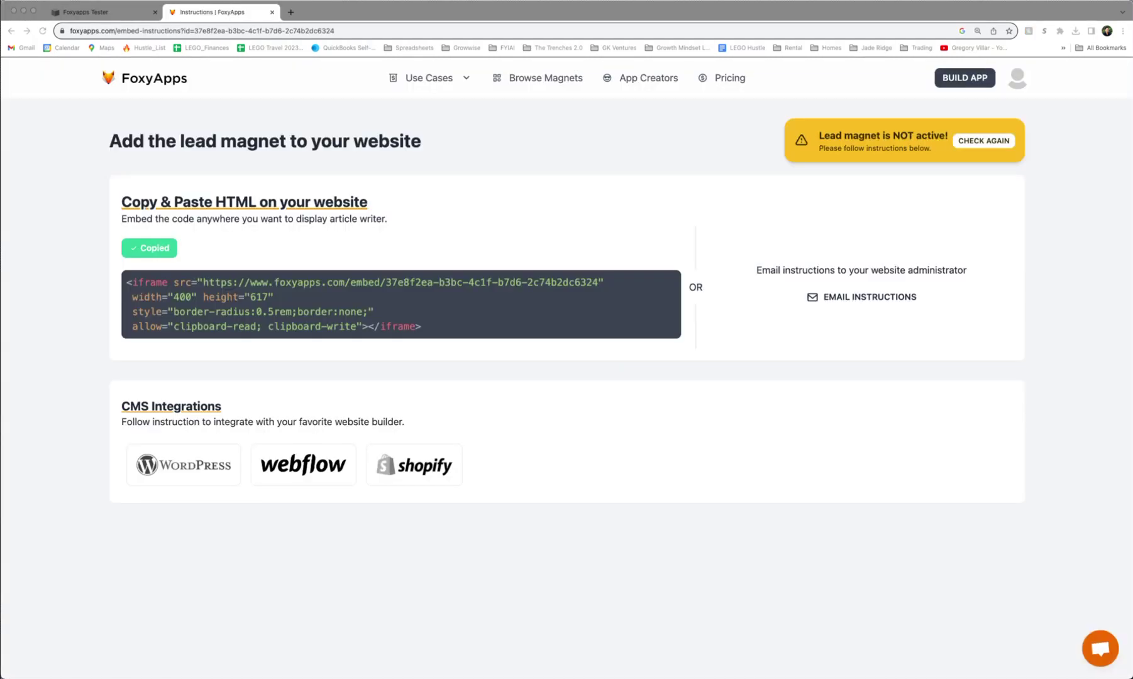
left_click(973, 143)
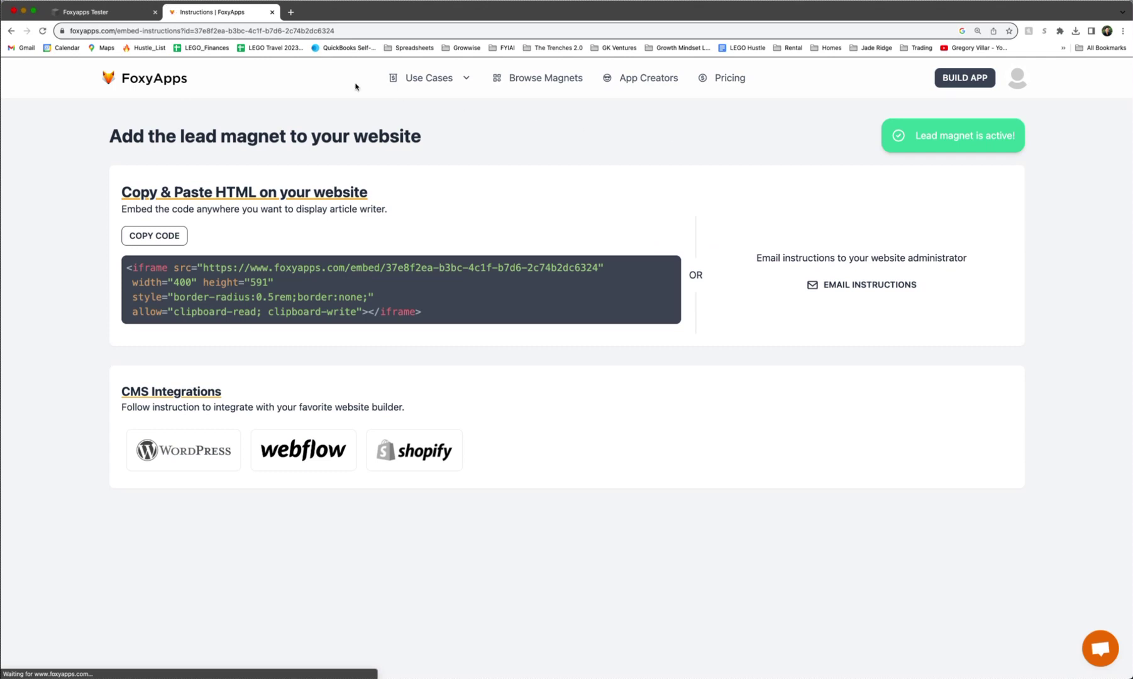
left_click(117, 15)
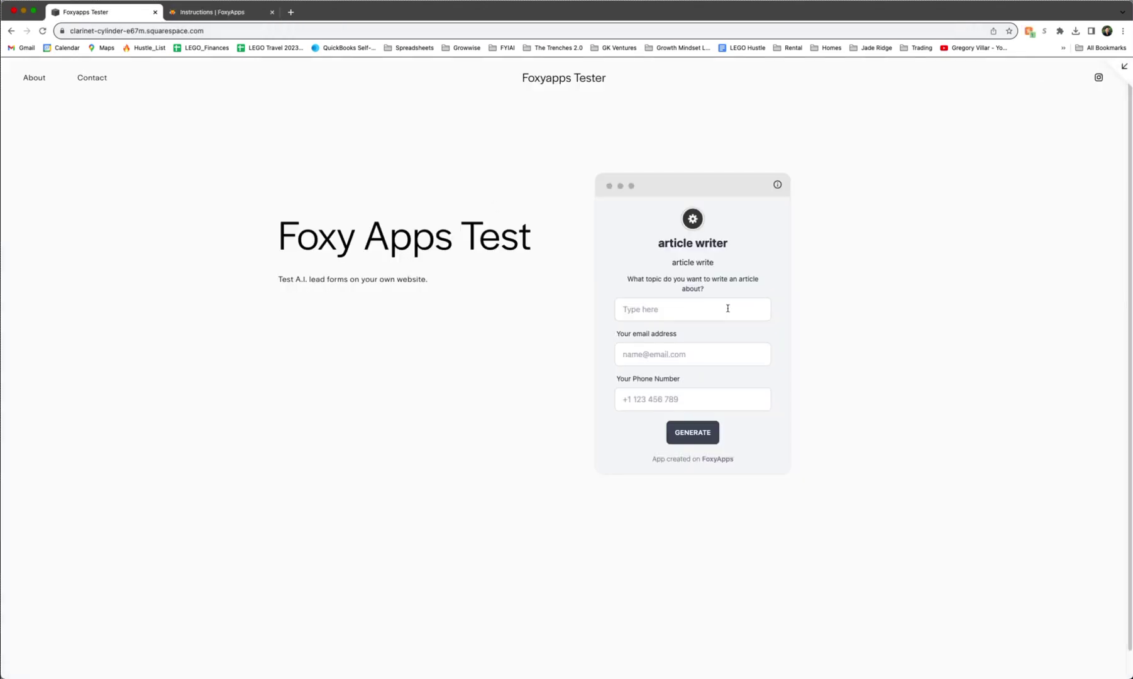
- Fill the embedded form with topic 'watch', a test e-mail and phone number, and generate an article
left_click(727, 311)
type("watches")
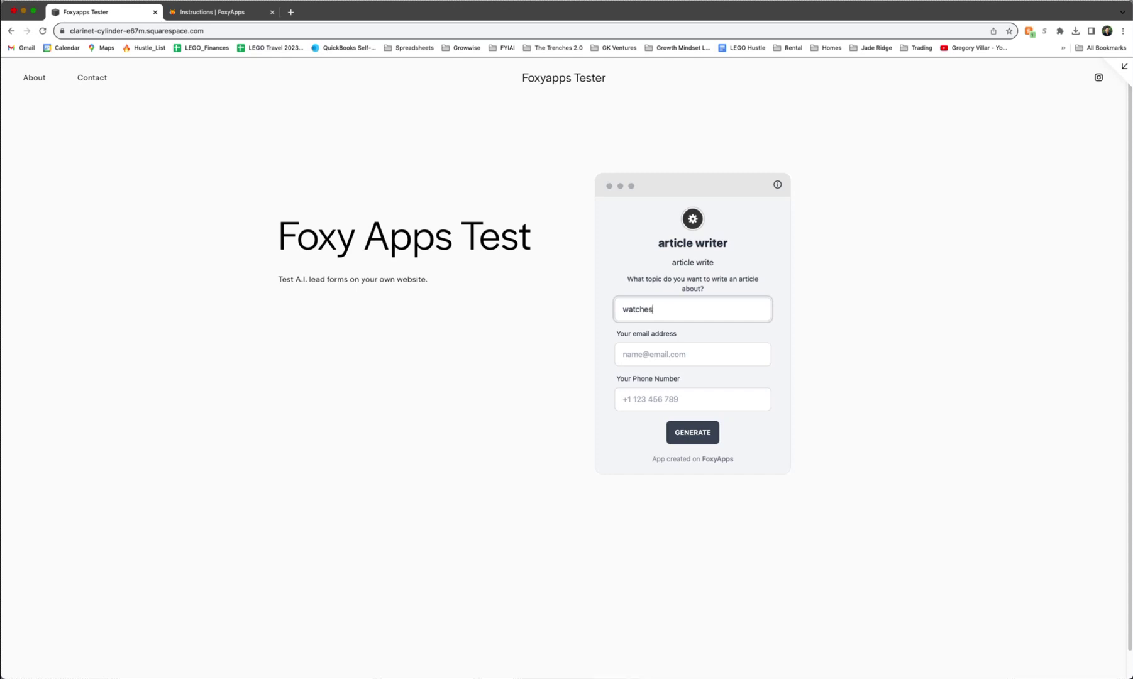
left_click(692, 354)
type("test@gmail.com")
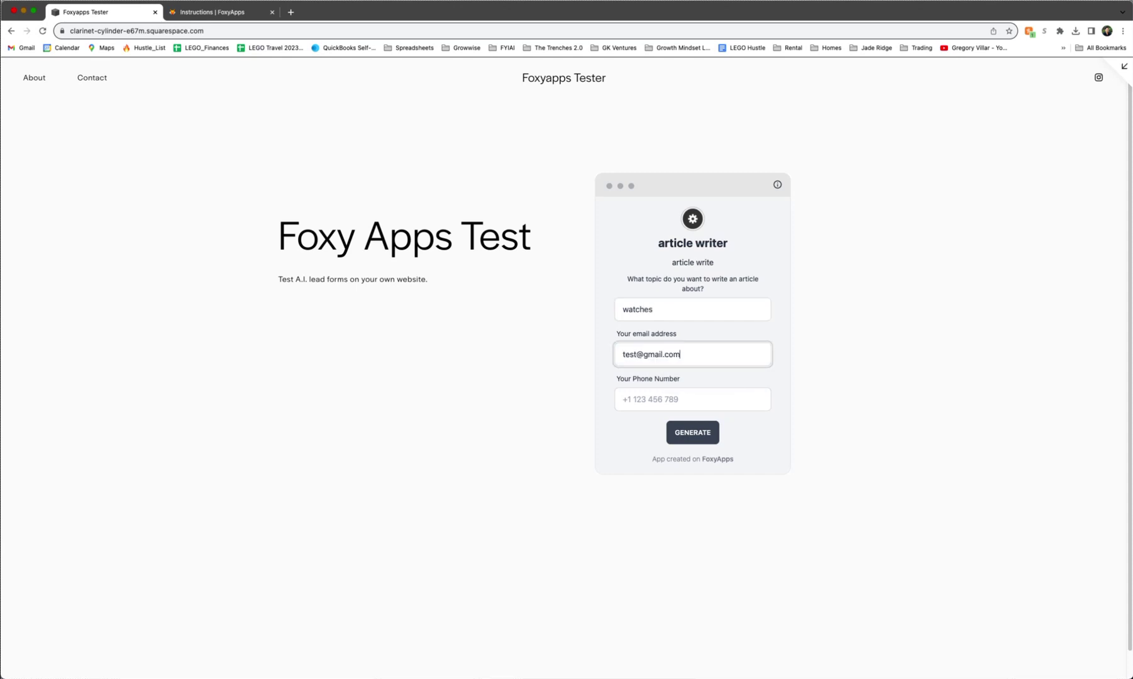
key("Tab")
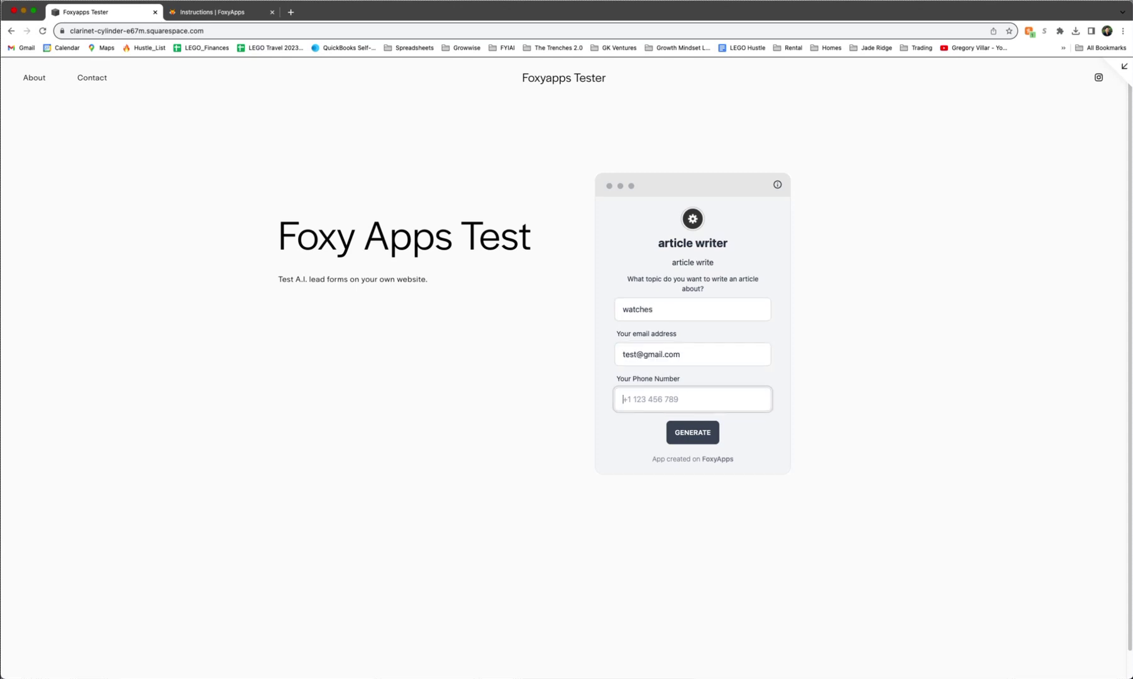
type("1234567")
left_click(694, 434)
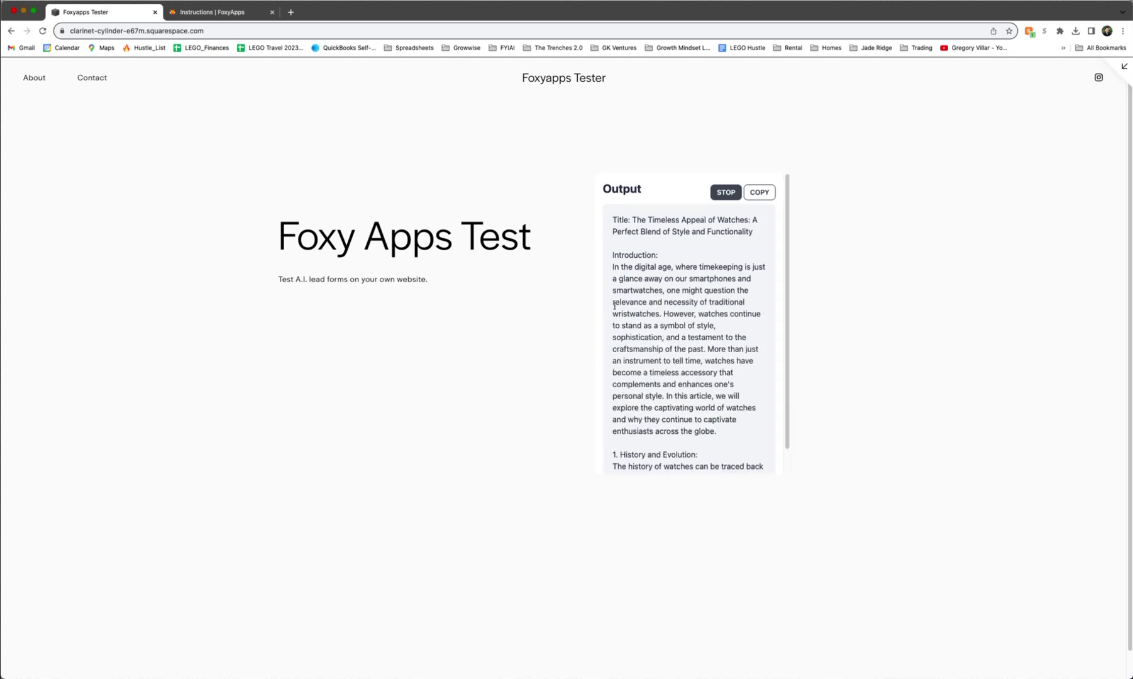
- Open the article writer's captured leads from Lead Magnets and view the export options
left_click(225, 14)
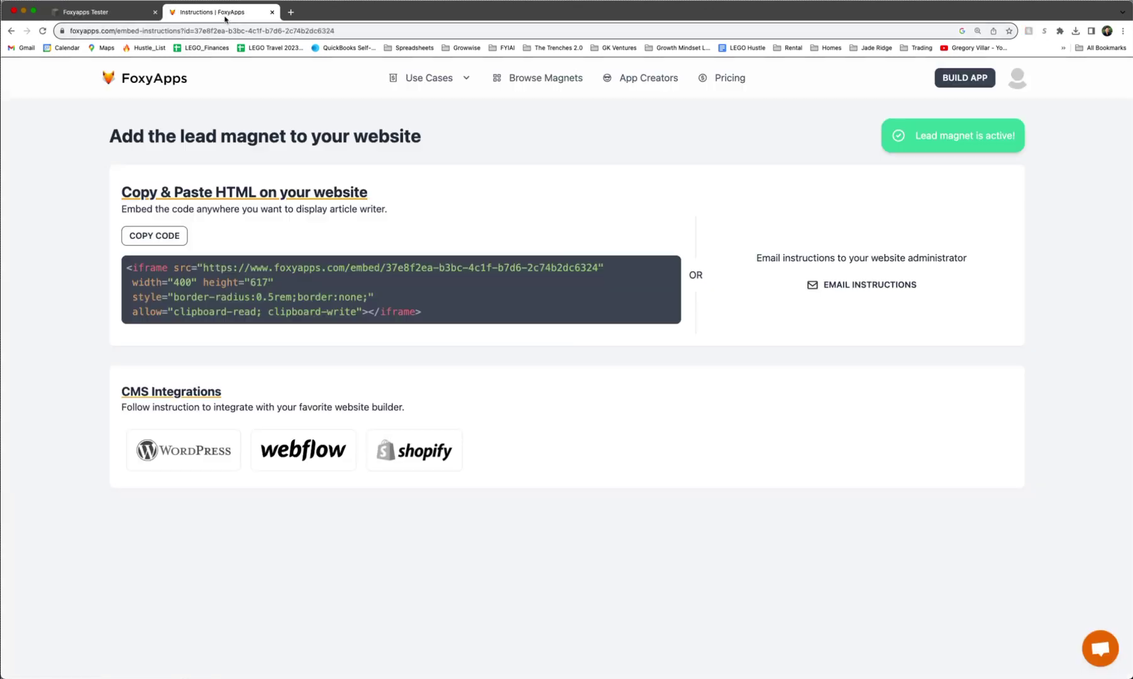
left_click(1017, 78)
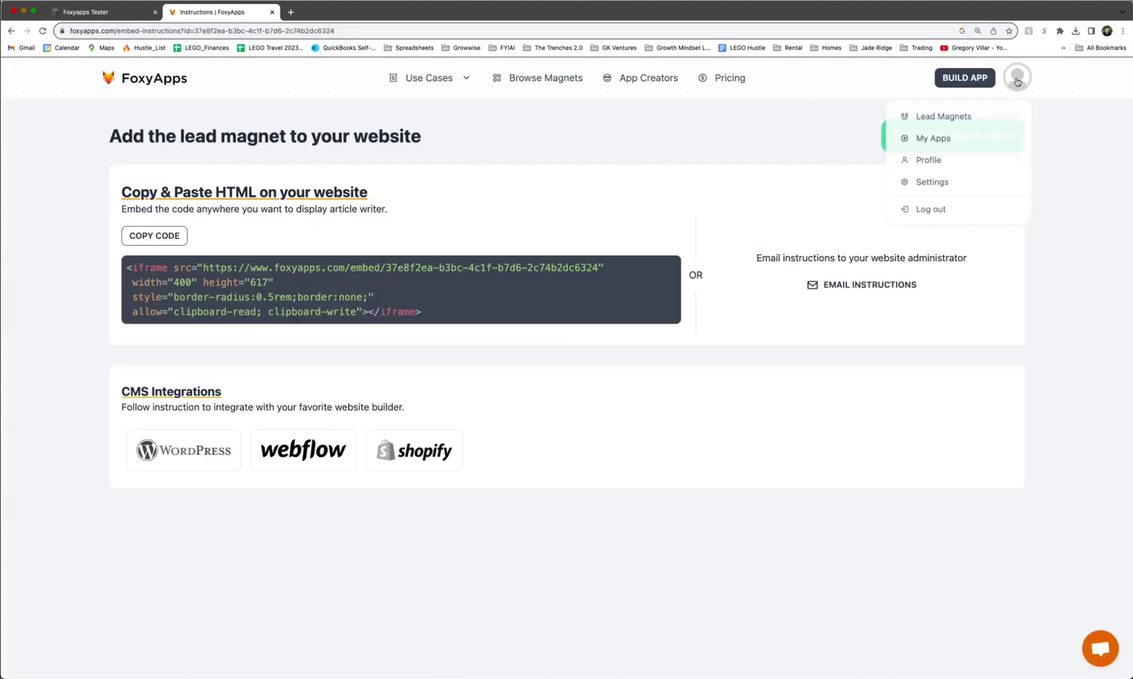
left_click(984, 118)
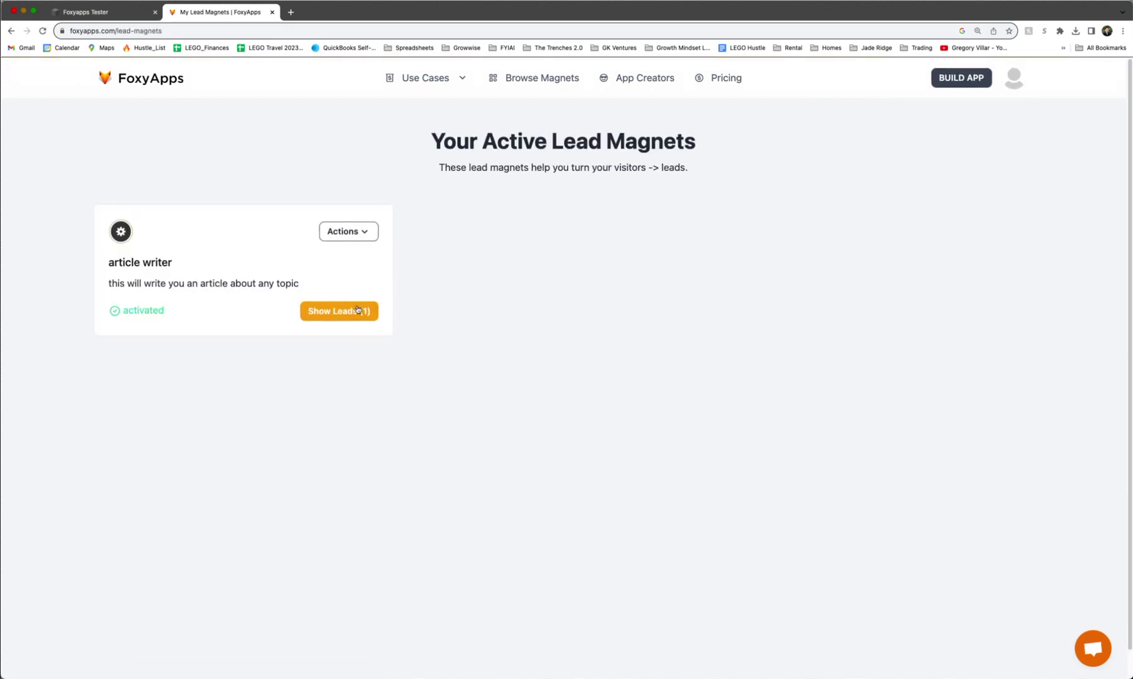
left_click(354, 311)
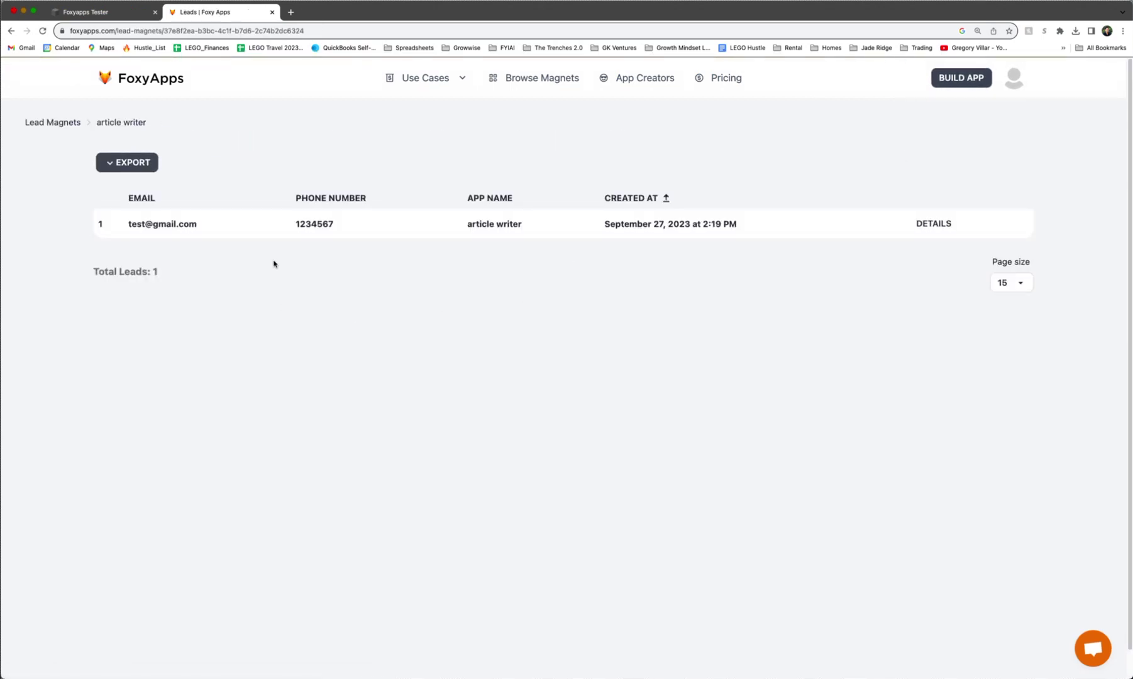
left_click(149, 169)
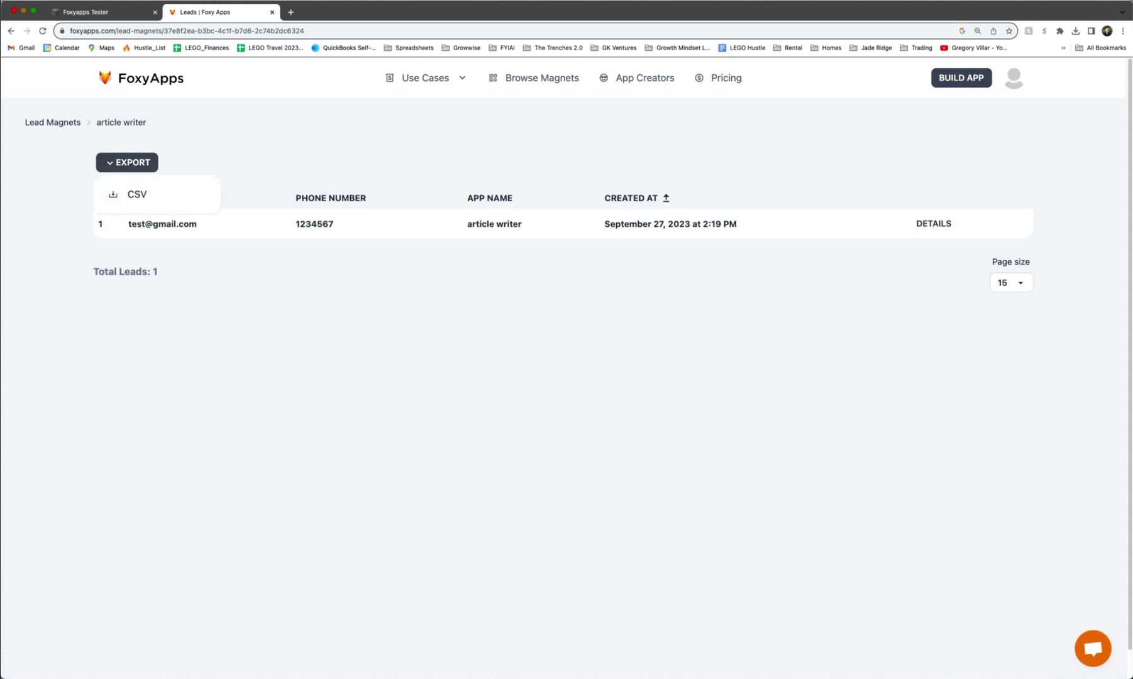